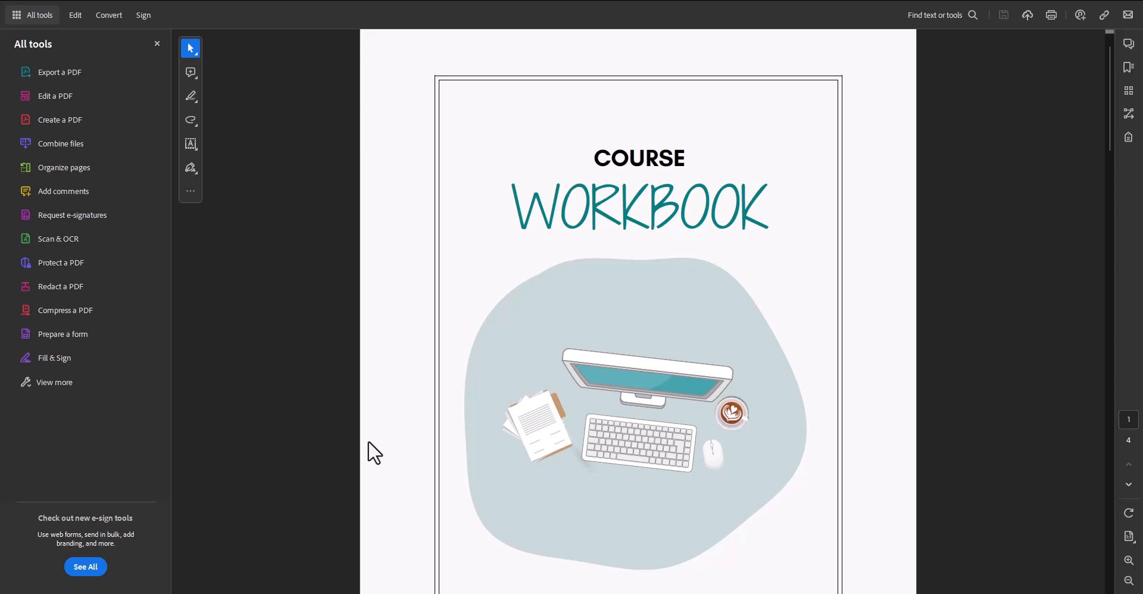
- Look through the four workbook pages to see which areas need fillable fields
scroll(367, 441, "down", 8)
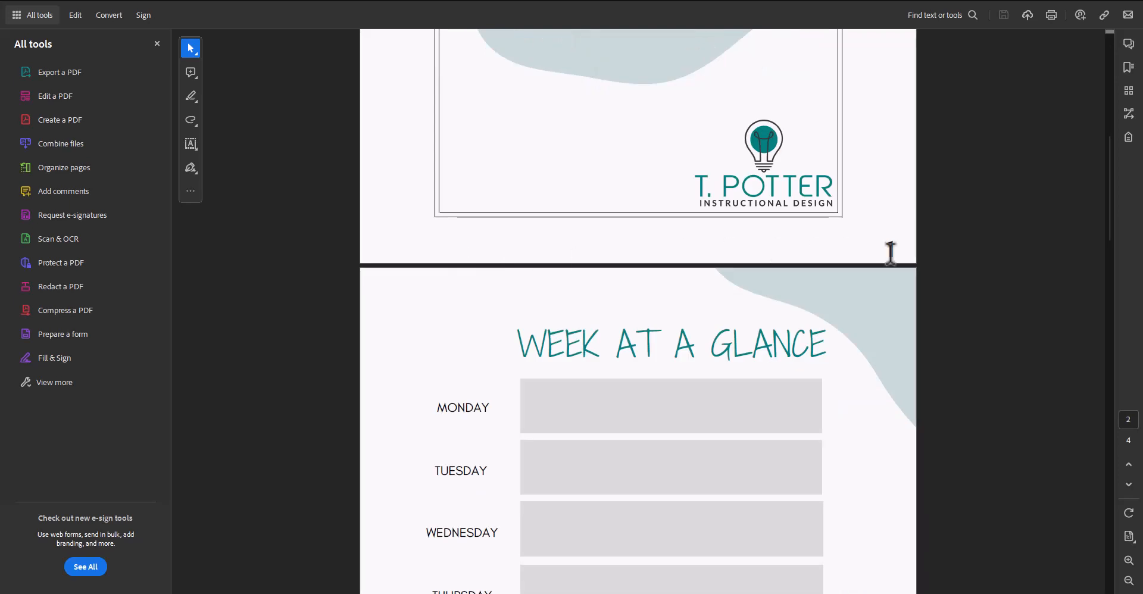
scroll(890, 252, "down", 10)
scroll(890, 309, "down", 1)
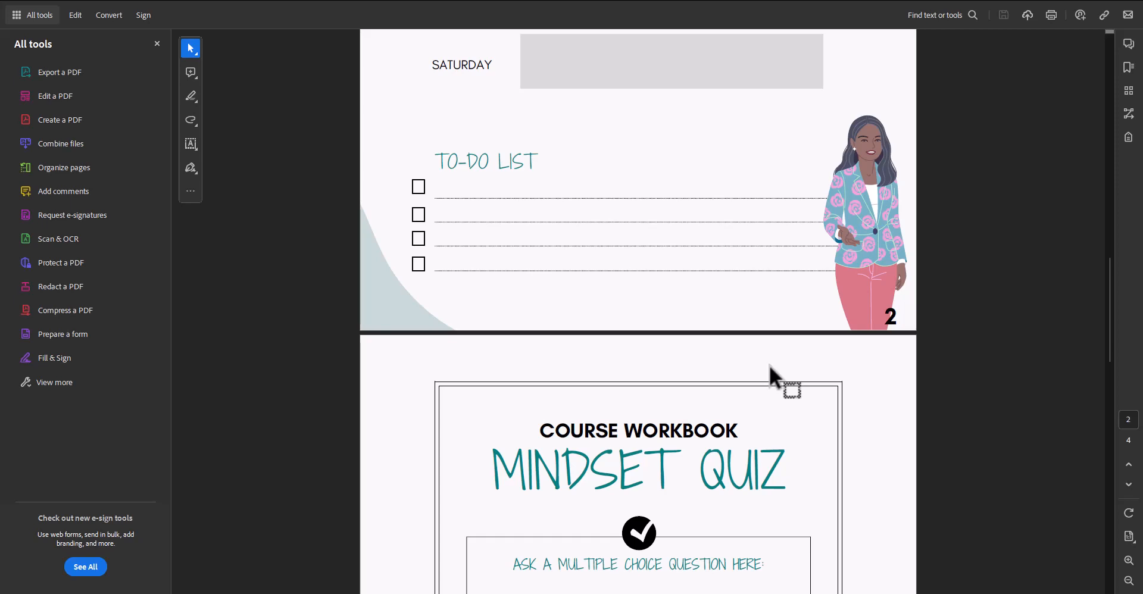
scroll(769, 366, "down", 6)
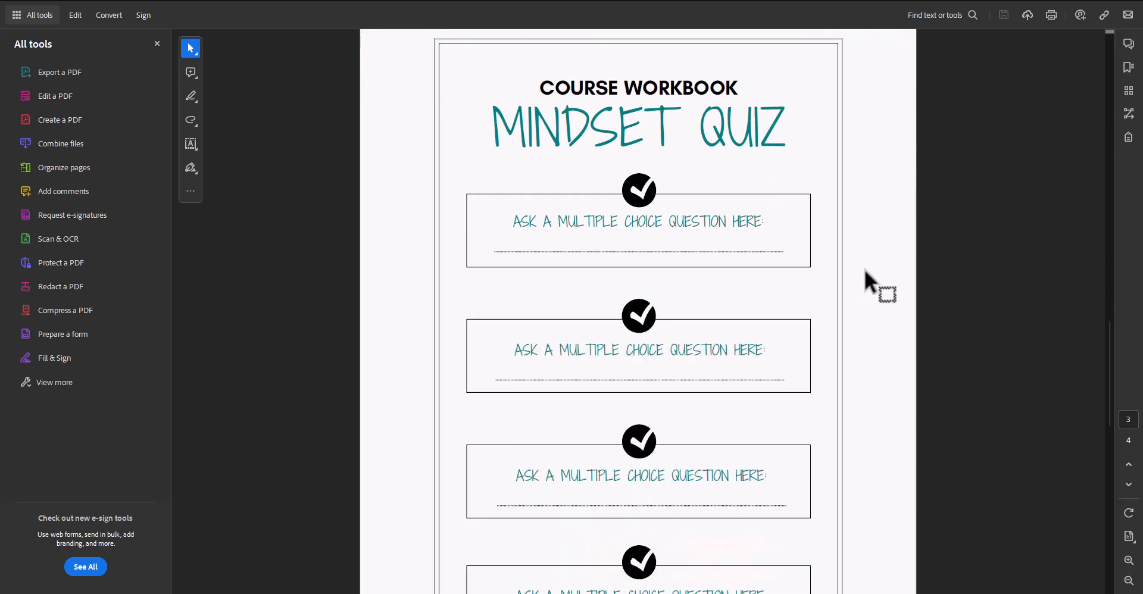
scroll(864, 269, "down", 10)
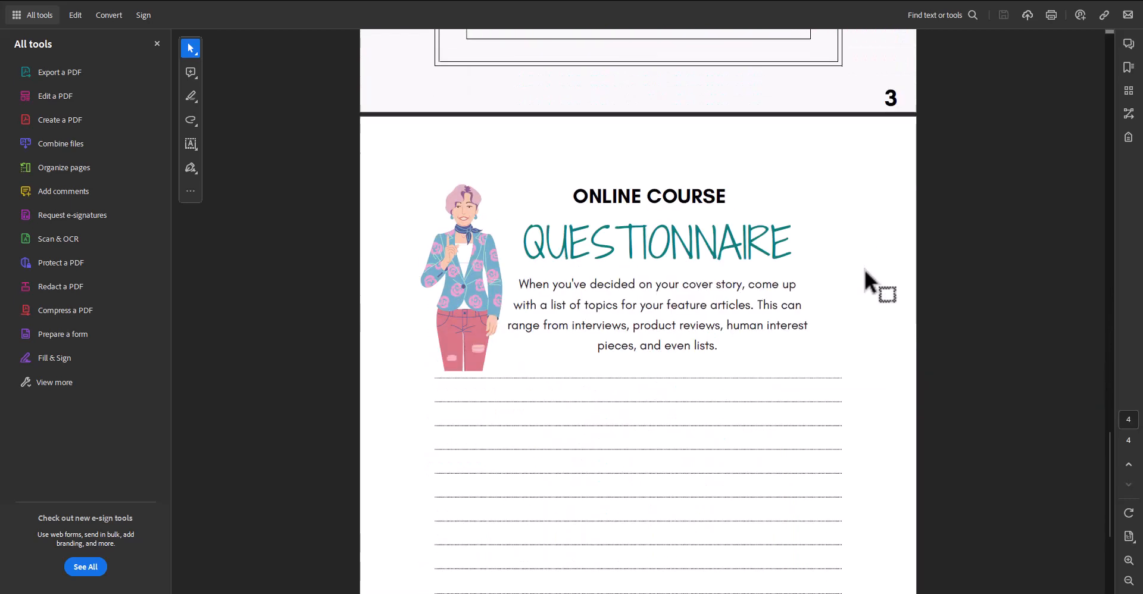
scroll(865, 269, "down", 4)
scroll(853, 306, "up", 8)
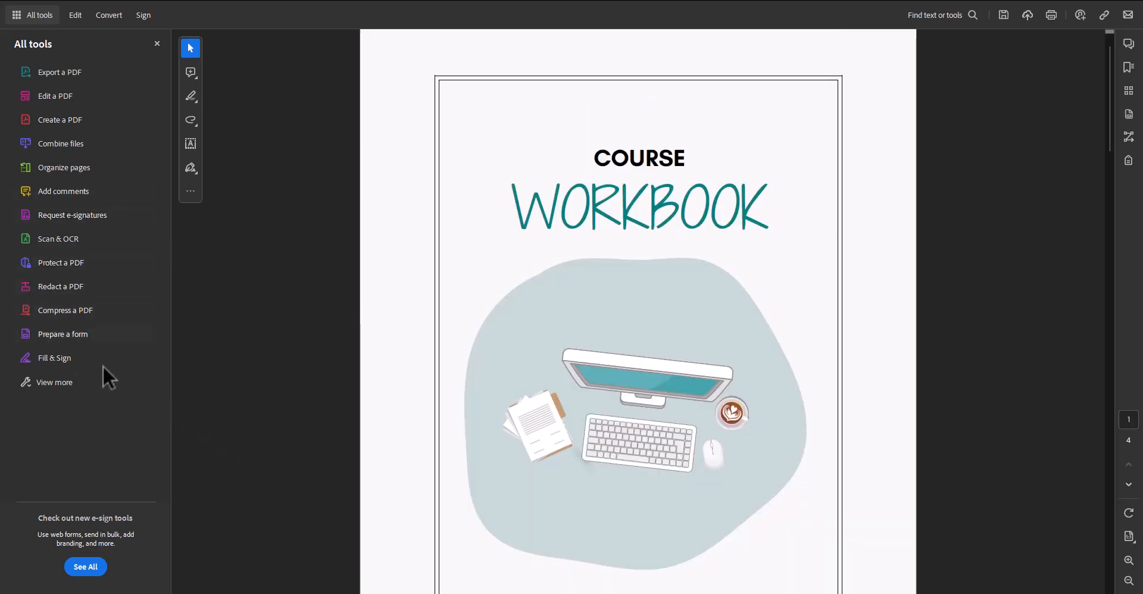
- Create a fillable form from Workbook (3).pdf, saving it over the existing file of the same name
left_click(62, 335)
left_click(557, 351)
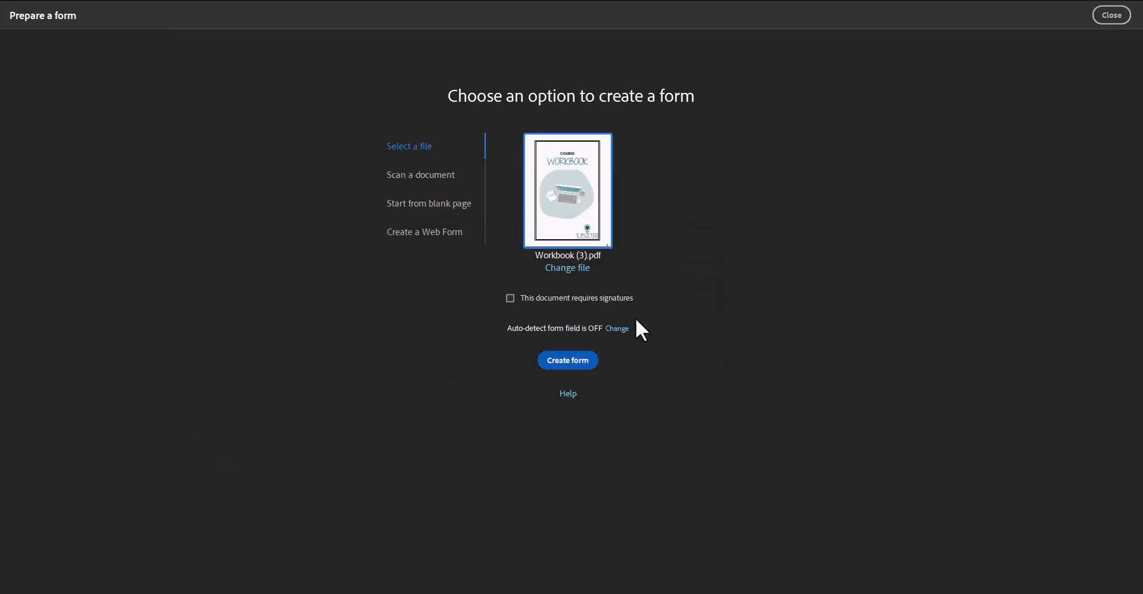
left_click(477, 303)
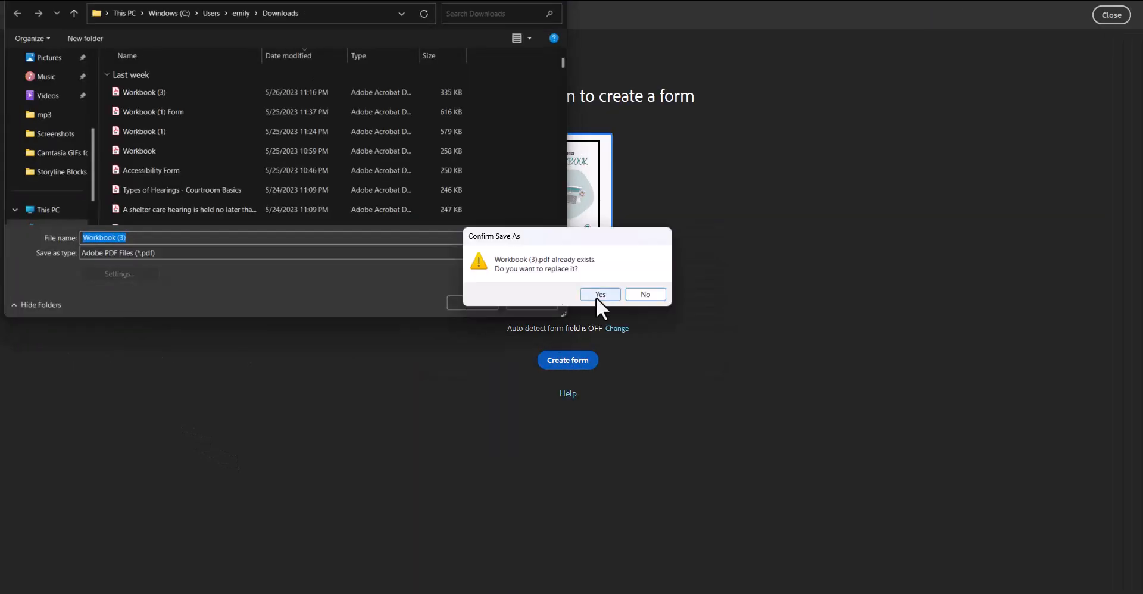
left_click(597, 296)
- Add a text field covering the grey Monday box on the Week at a Glance page
scroll(601, 294, "down", 10)
scroll(503, 213, "down", 4)
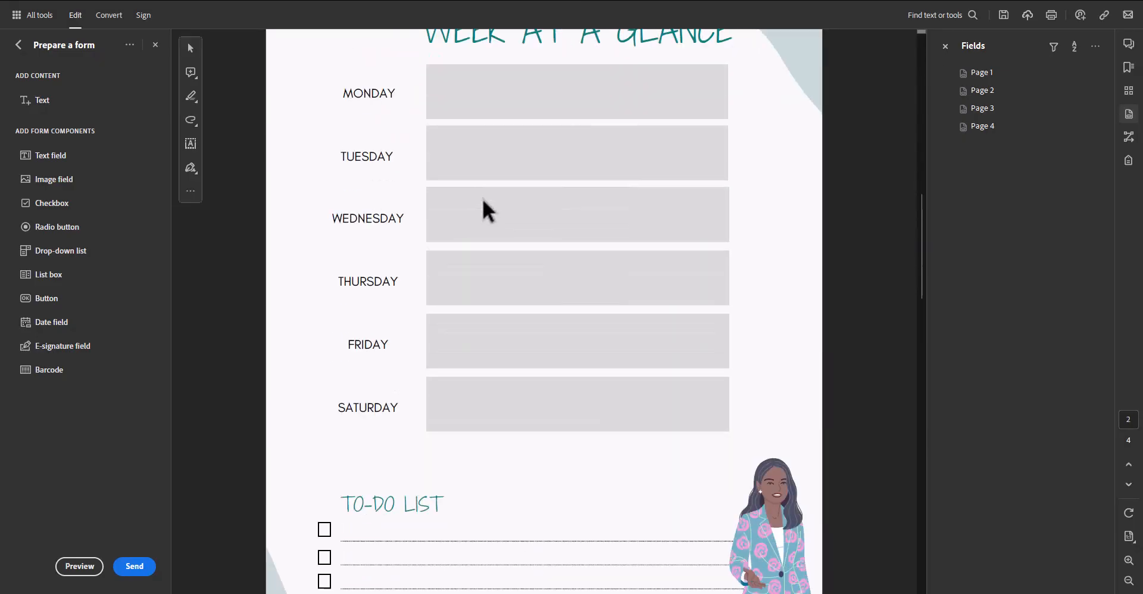
scroll(483, 200, "down", 4)
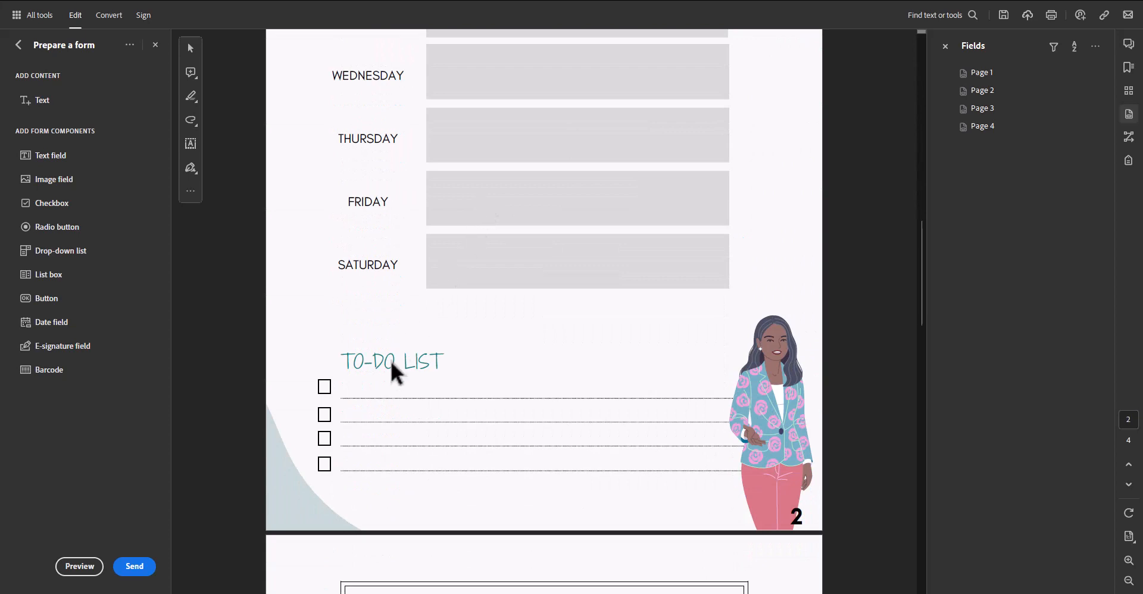
scroll(379, 381, "up", 6)
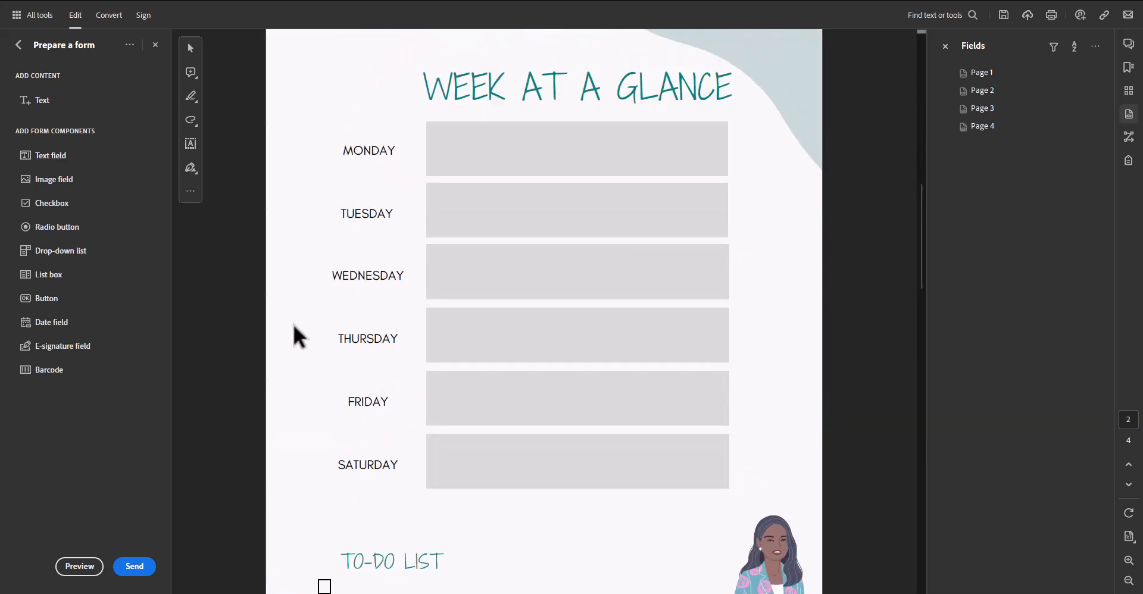
left_click(43, 156)
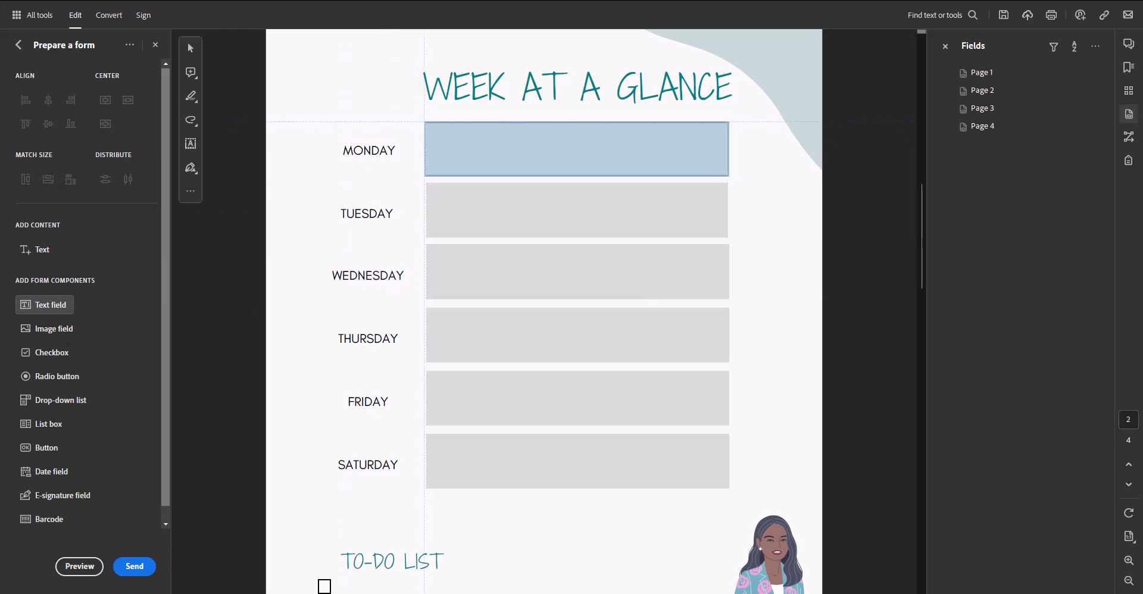
left_click(425, 122)
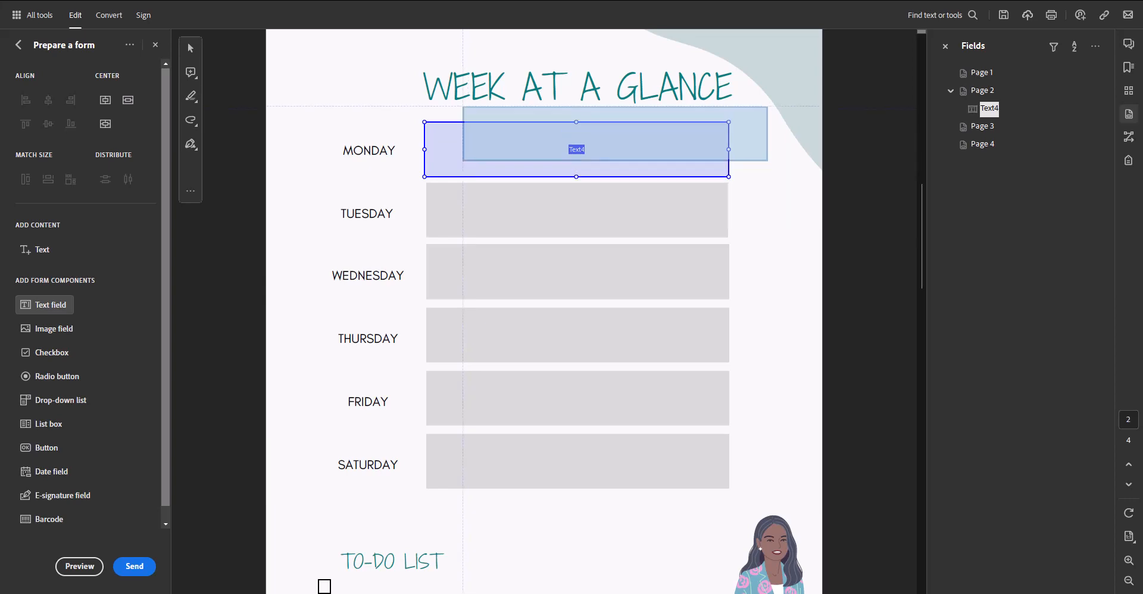
- Name the Monday text field "Text Box - Monday" and give it the tooltip "Type here"
left_click(190, 49)
right_click(481, 150)
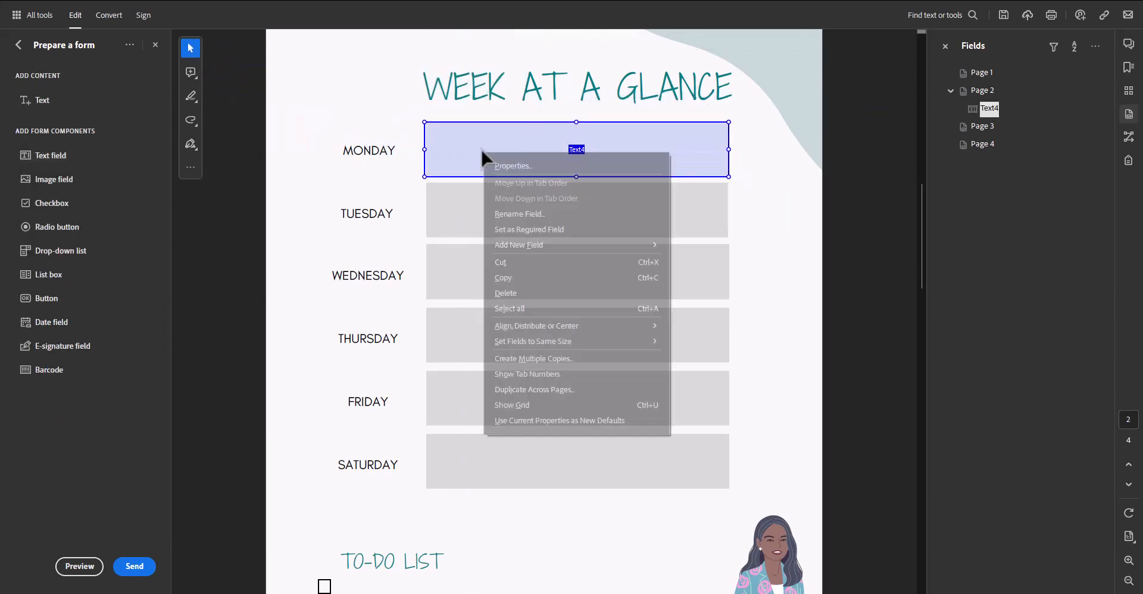
left_click(496, 164)
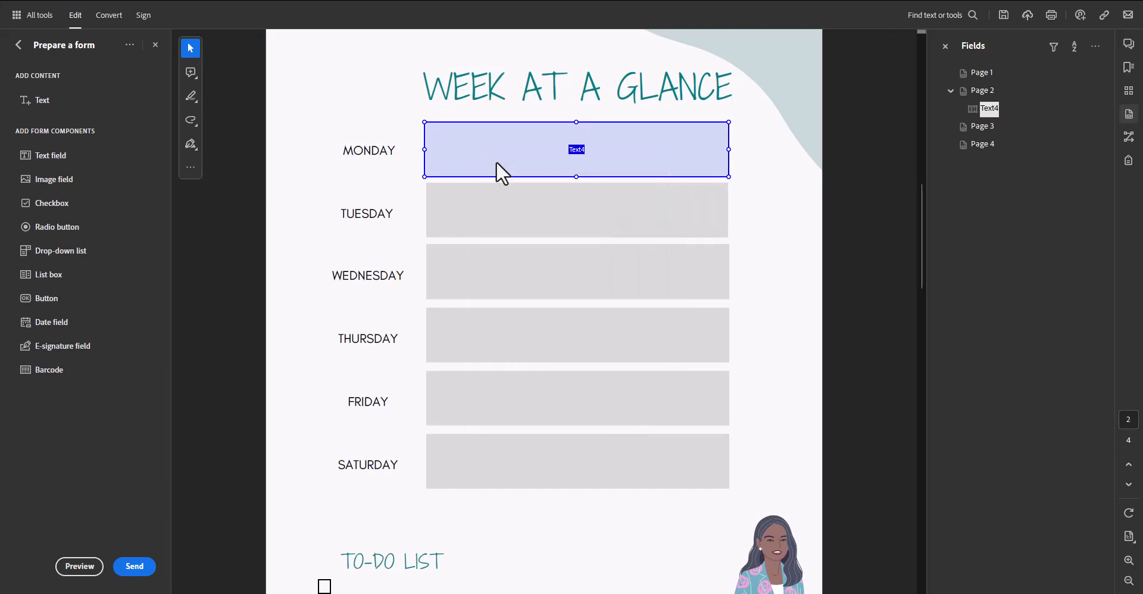
left_click(526, 244)
left_click_drag(525, 244, 484, 238)
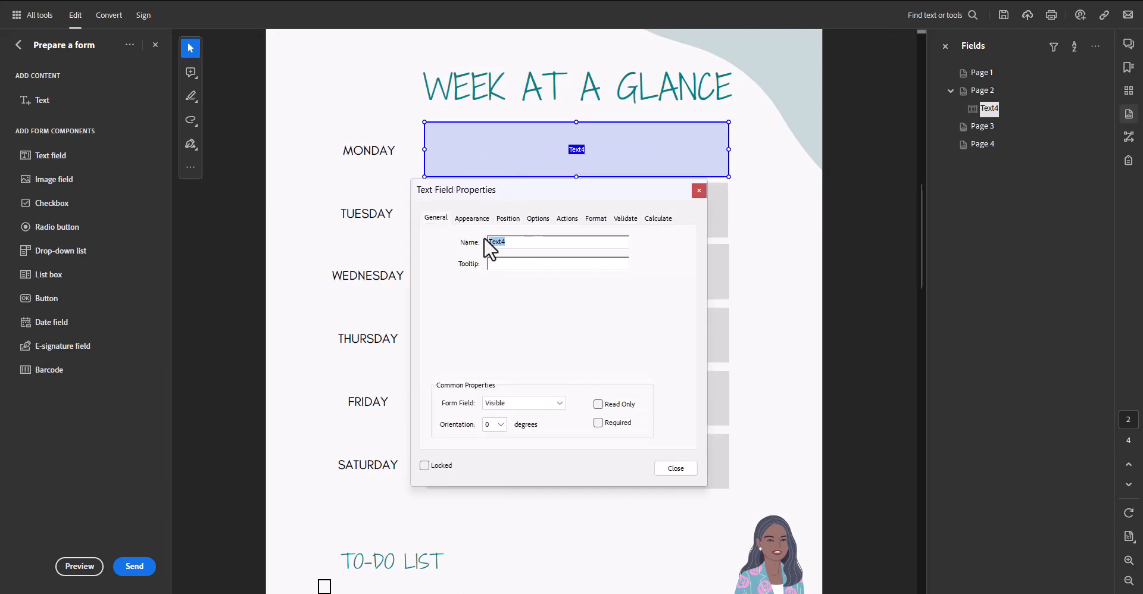
type("Text Box - Monday")
key("Tab")
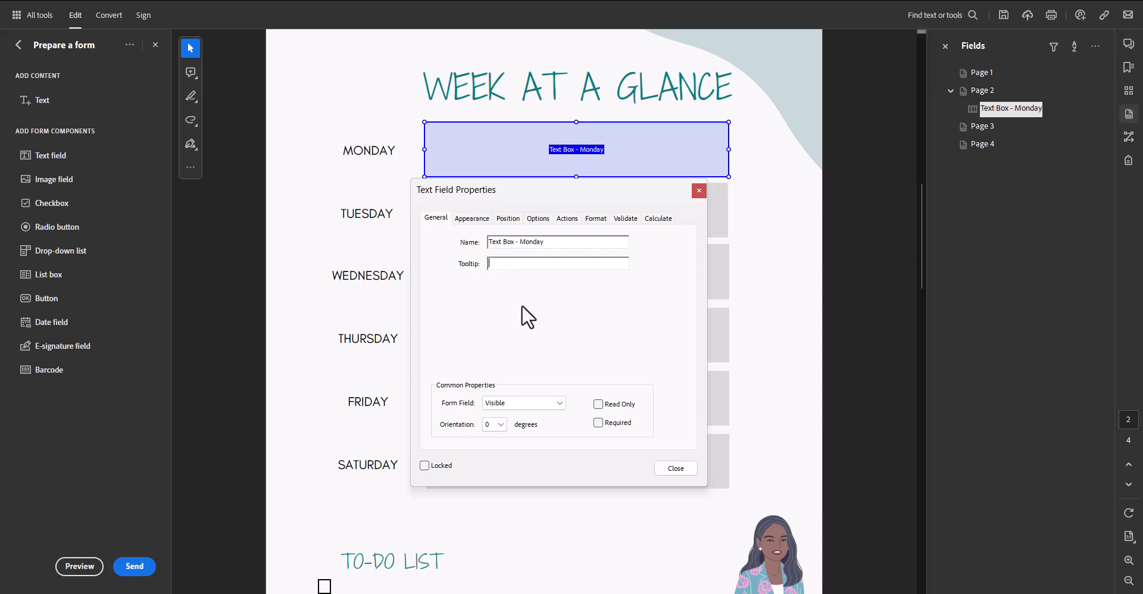
type("Type here")
- Set the Monday field to "Visible but doesn't print" and check its position, appearance and options settings
left_click(537, 402)
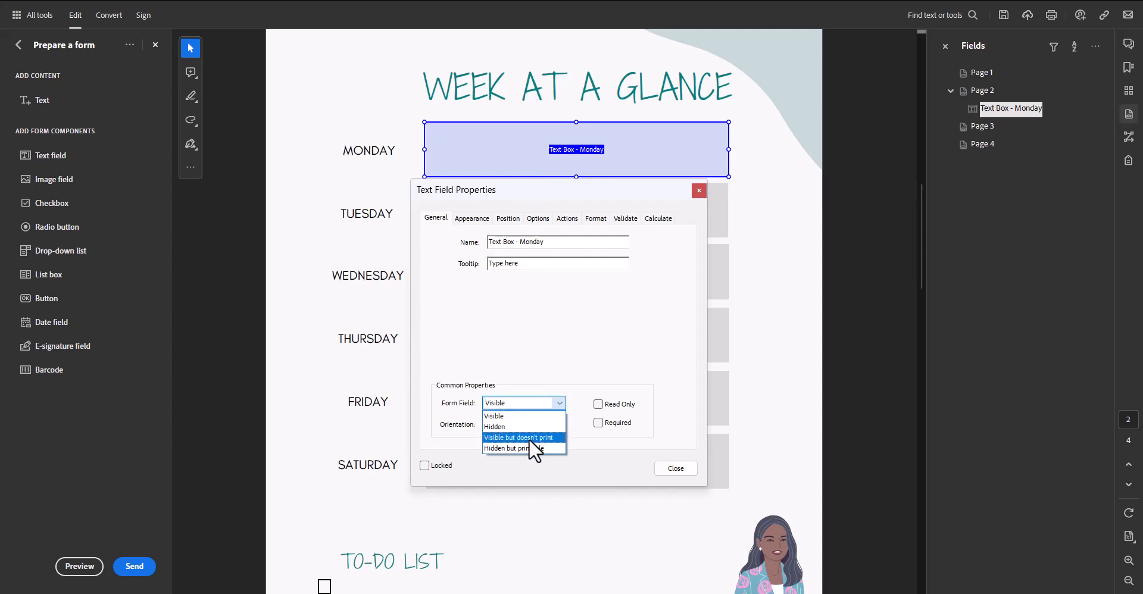
left_click(529, 438)
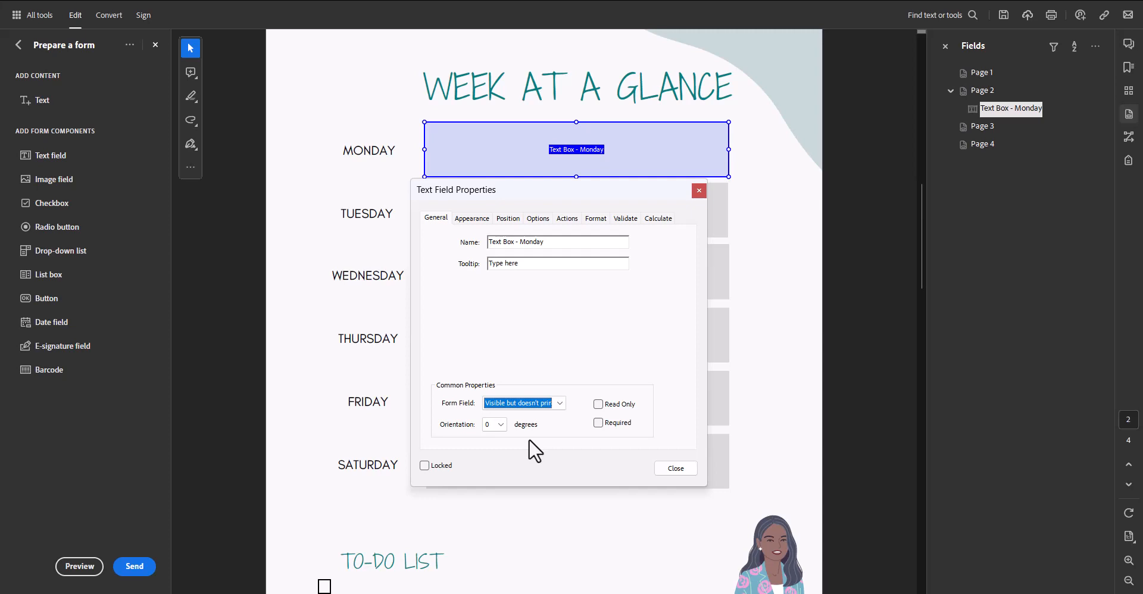
left_click(515, 220)
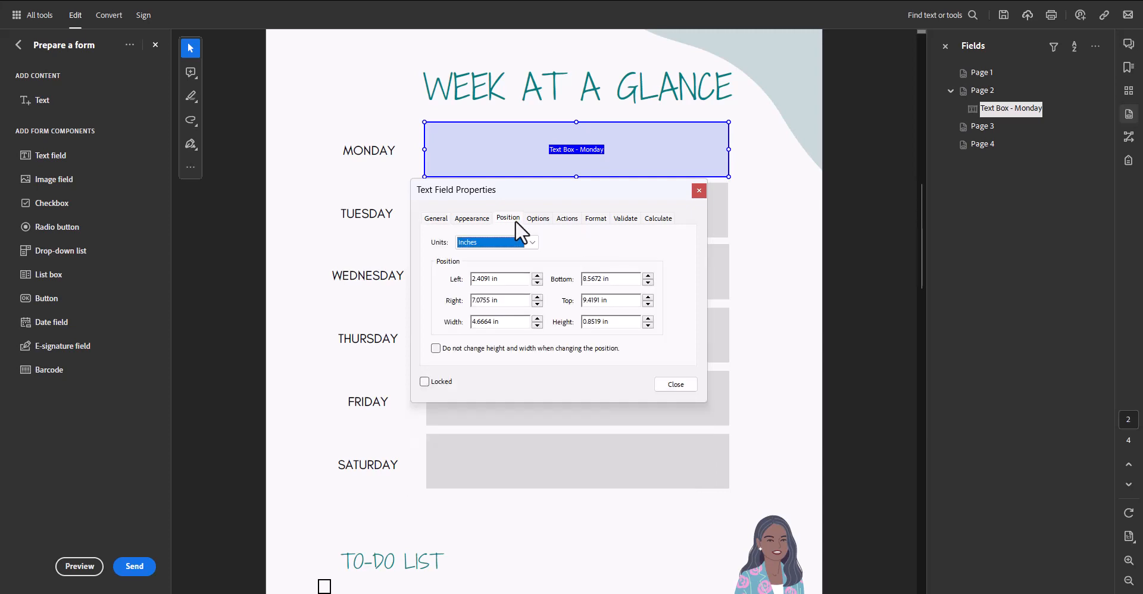
left_click(481, 219)
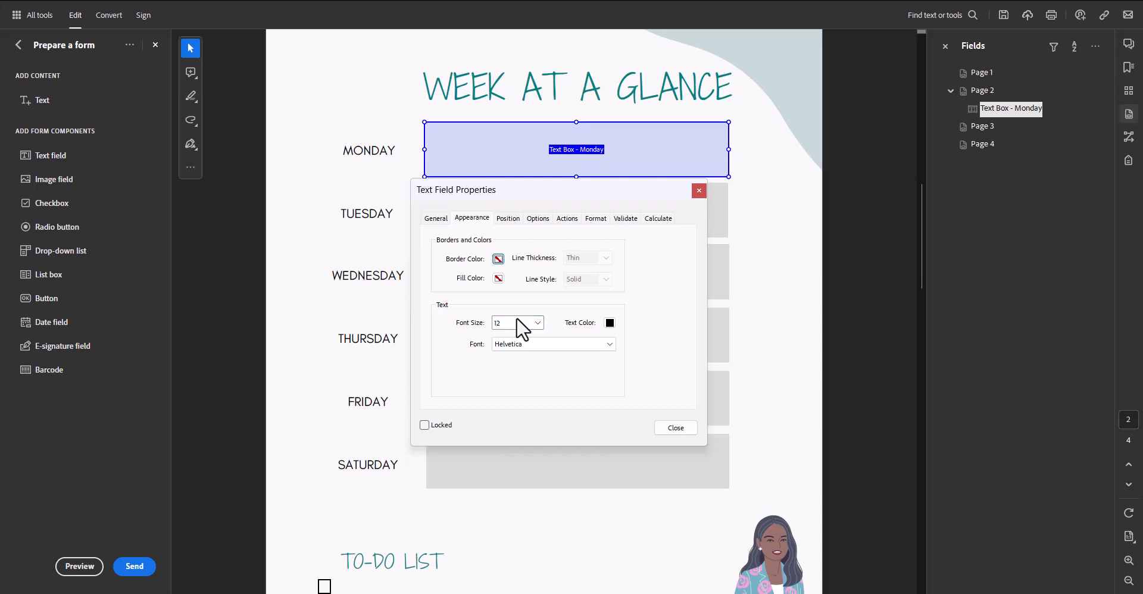
left_click(517, 321)
left_click(545, 218)
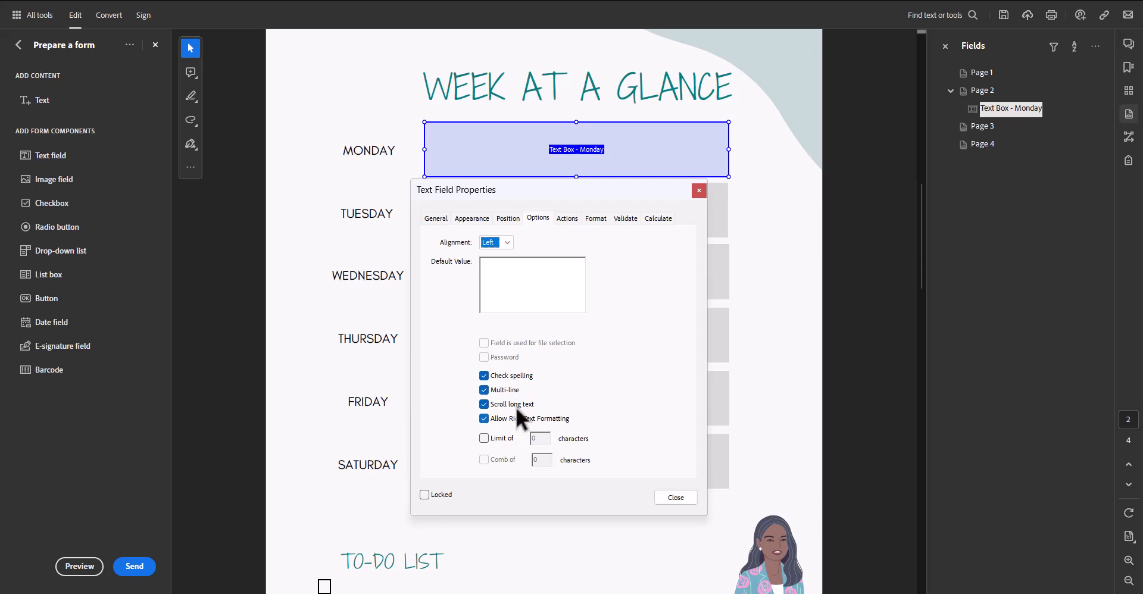
left_click(684, 499)
left_click(684, 499)
- Copy the Monday text field and place the duplicates over the Tuesday through Saturday boxes
key("ctrl+c")
key("ctrl+v")
left_click_drag(590, 324, 608, 208)
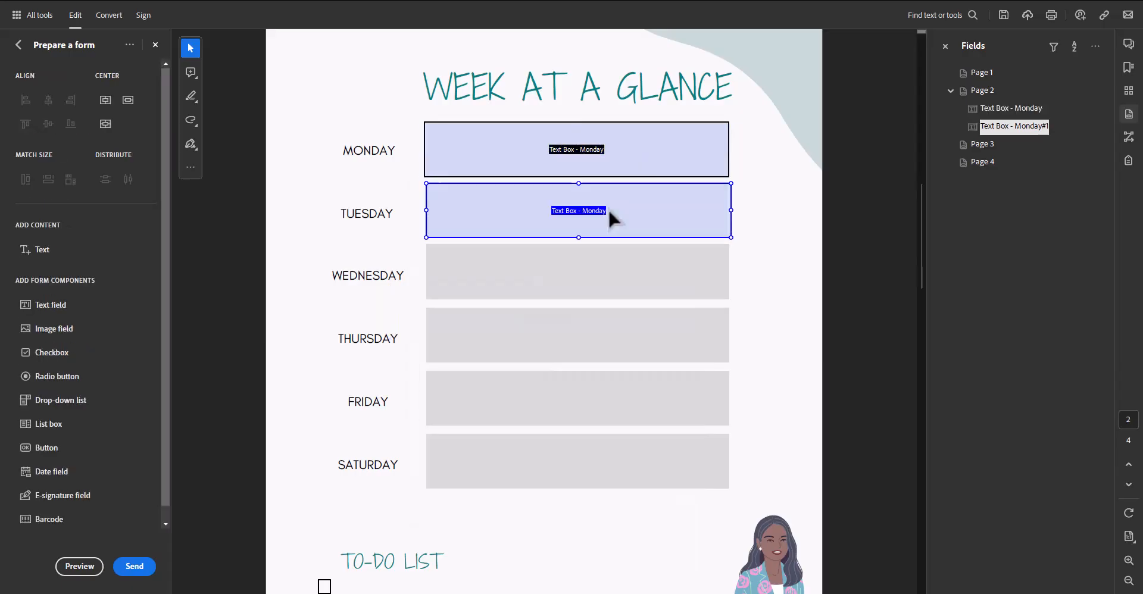
key("ctrl+v")
left_click_drag(499, 327, 516, 272)
key("ctrl+v")
left_click_drag(449, 330, 496, 406)
key("ctrl+v")
key("ctrl+v")
left_click_drag(484, 318, 502, 452)
- Rename the five copied fields after their days, from "Text Box - Tuesday" through "Text Box - Saturday"
double_click(538, 155)
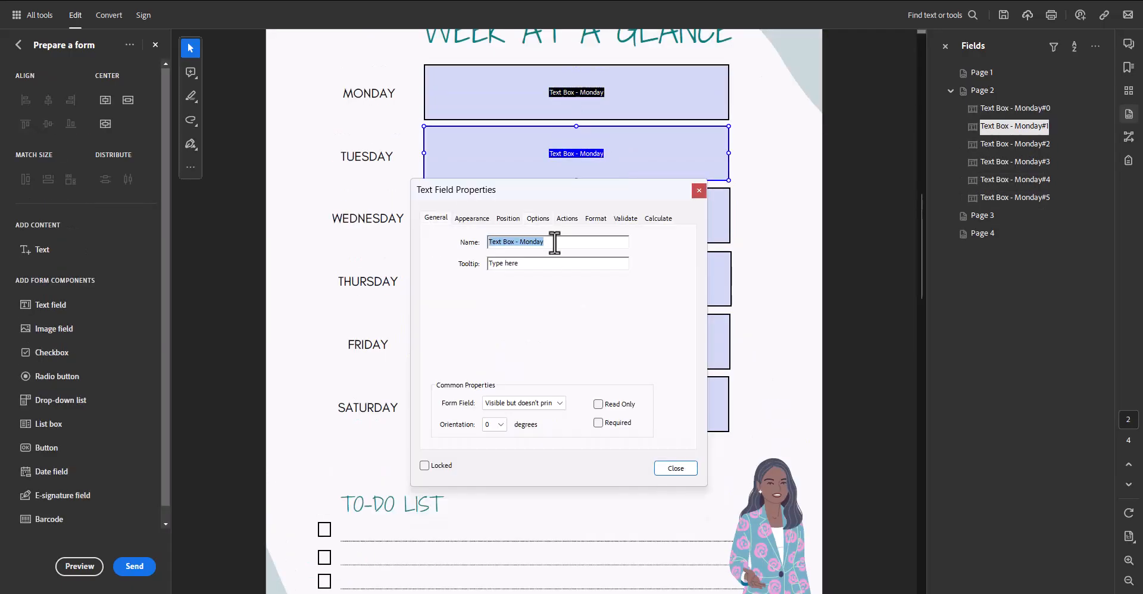
type("Tuesday")
left_click(577, 216)
double_click(528, 308)
type("Wednesday")
left_click_drag(595, 190, 272, 256)
left_click(579, 280)
double_click(245, 308)
type("Thursday")
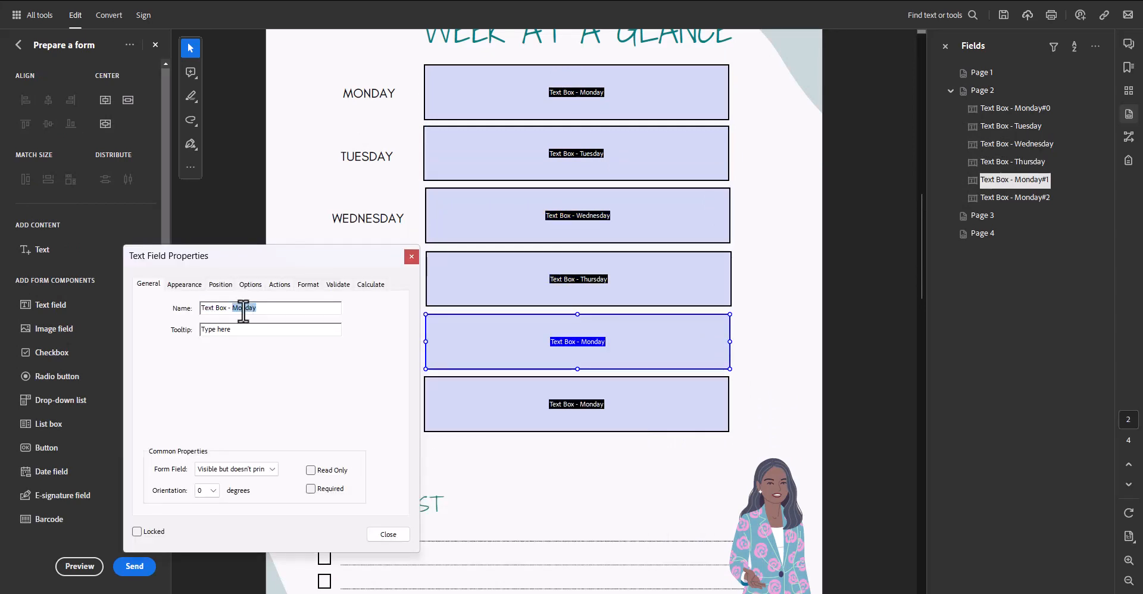
type("Saturday")
key("Return")
- Add a checkbox field over the first square of the To-Do List
scroll(226, 321, "down", 2)
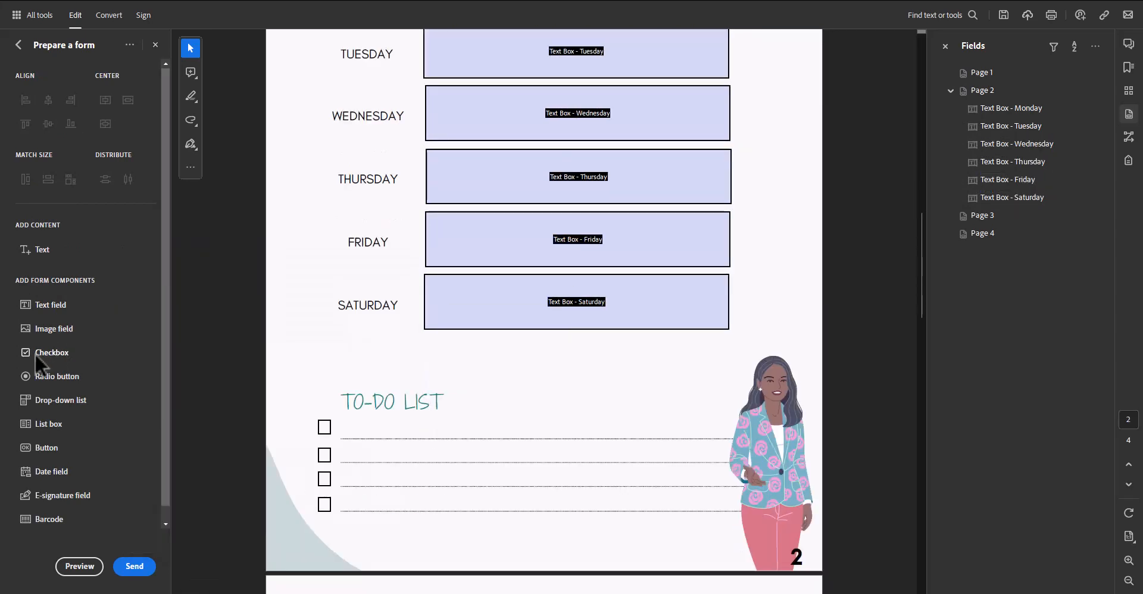
left_click(35, 353)
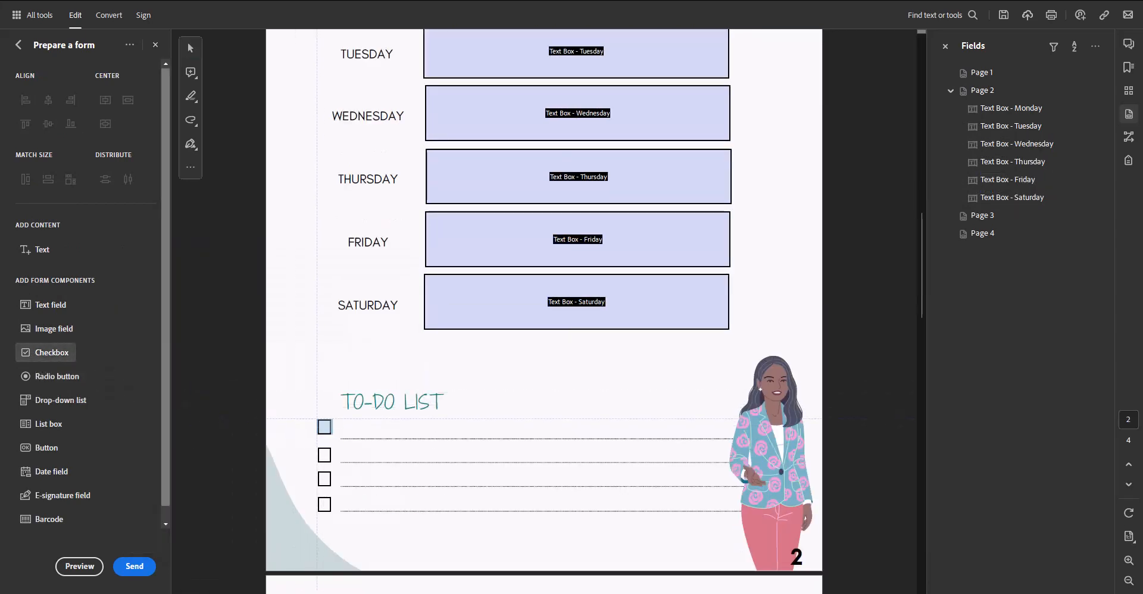
left_click(325, 427)
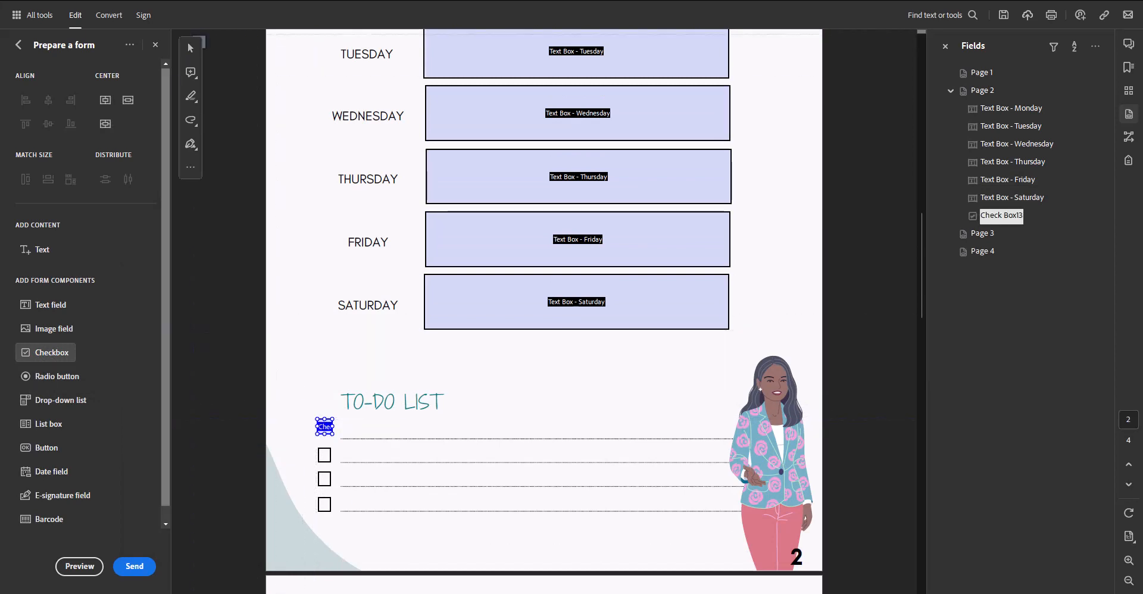
- Name the new checkbox "Check Box 1" and give it the tooltip "Check Here"
left_click(189, 50)
right_click(325, 427)
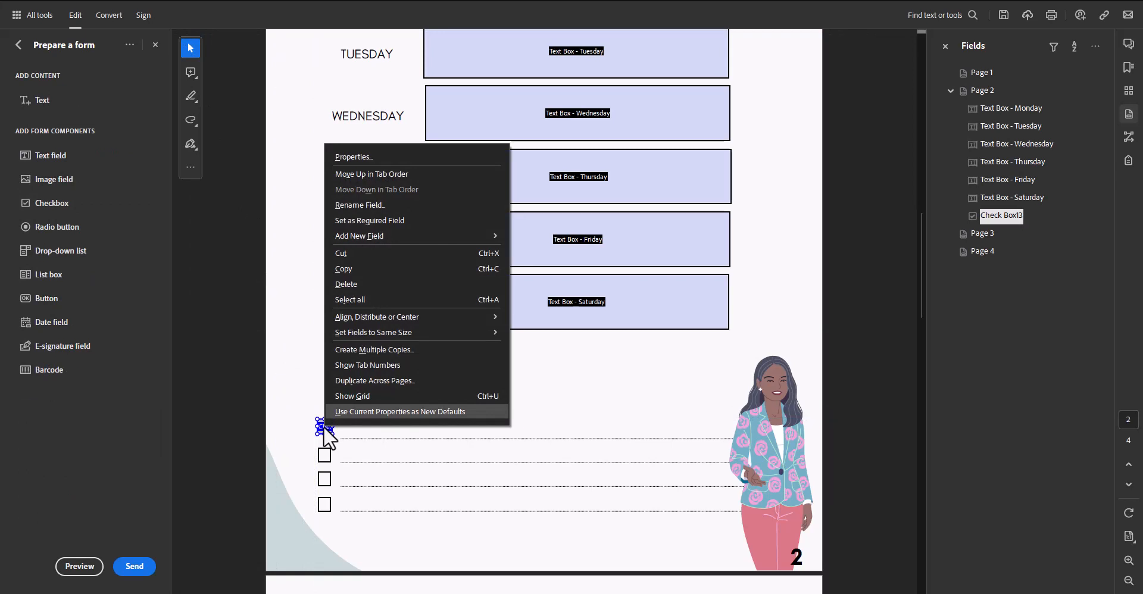
left_click(352, 155)
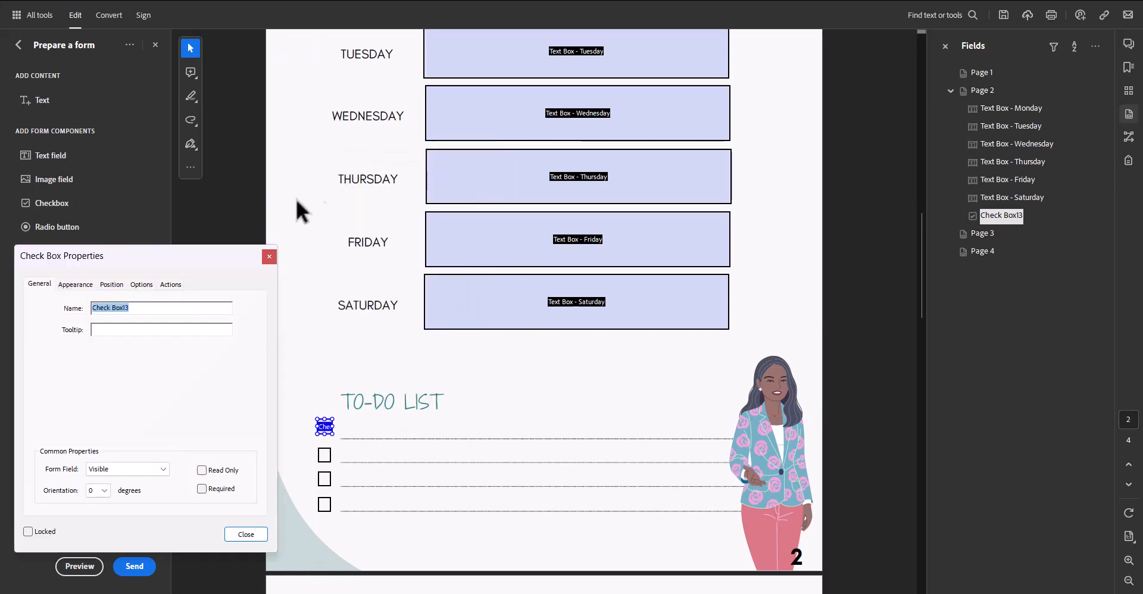
left_click(141, 330)
type("Check H")
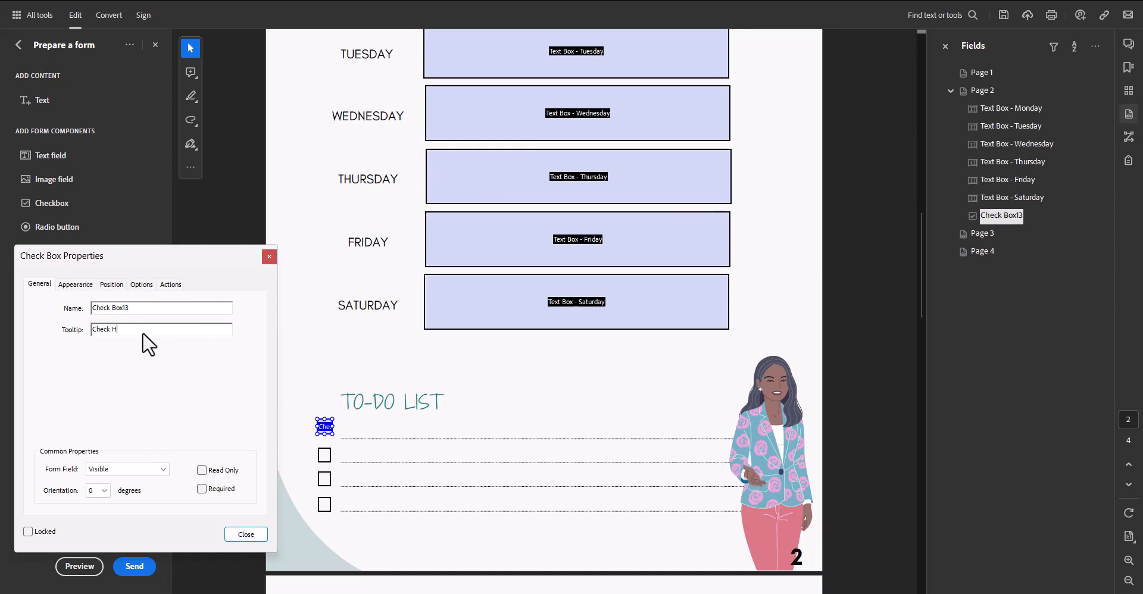
type("ere")
left_click_drag(129, 308, 122, 309)
- Review the checkbox's options and appearance, and set its form field visibility to "Visible but doesn't print"
left_click(142, 285)
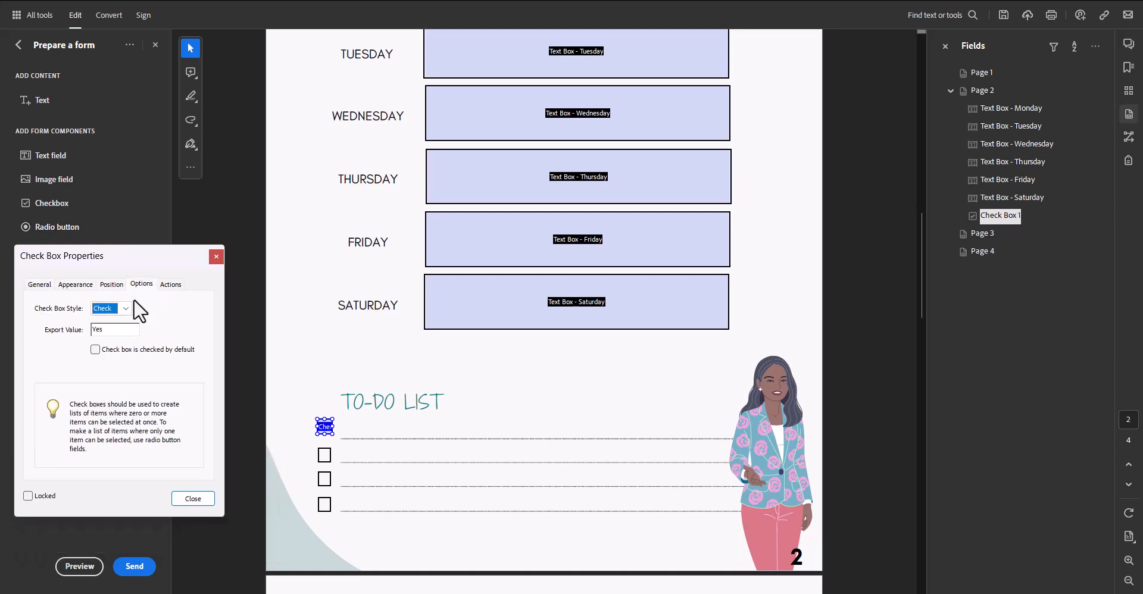
left_click(75, 284)
left_click(39, 284)
left_click(152, 468)
left_click(152, 503)
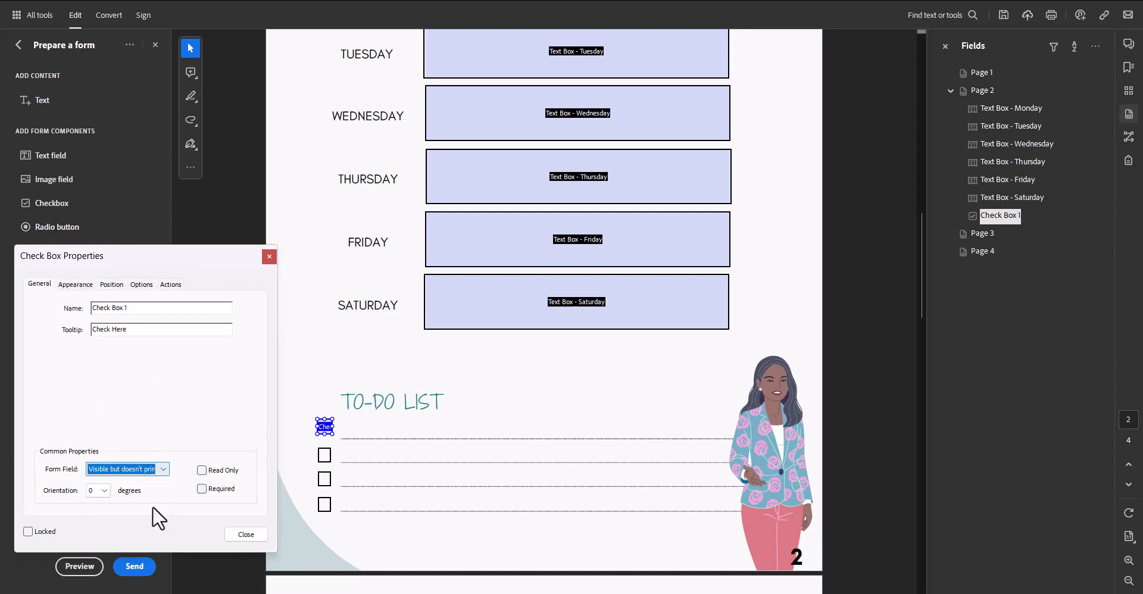
left_click(244, 534)
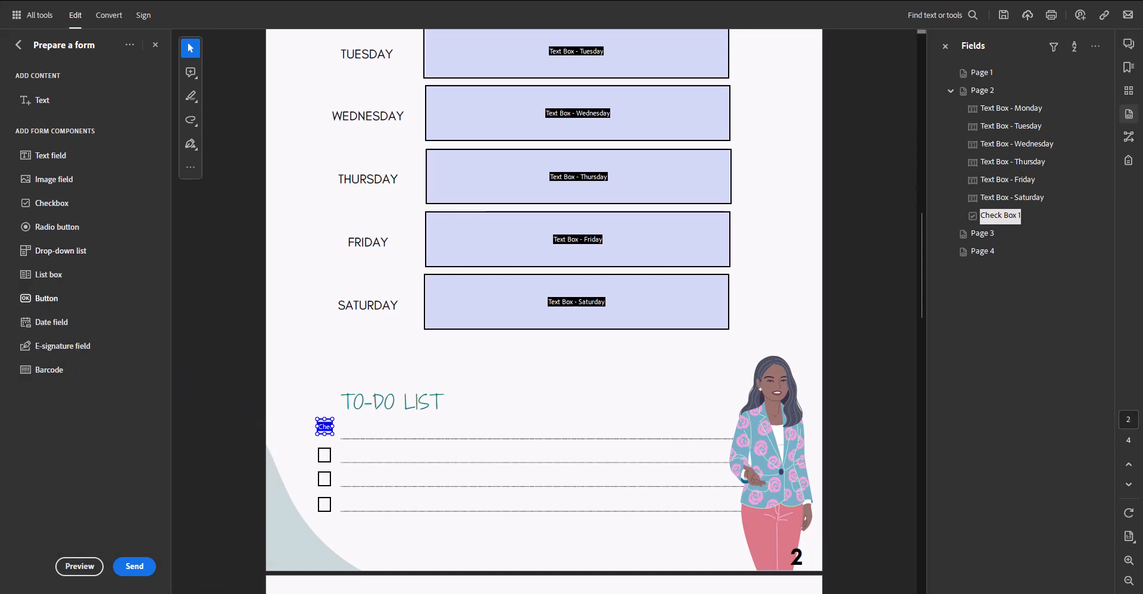
- Paste three copies of the checkbox onto the remaining To-Do List squares
key("ctrl+v")
left_click_drag(542, 300, 322, 453)
key("ctrl+v")
left_click_drag(557, 315, 322, 477)
key("ctrl+v")
left_click_drag(572, 327, 322, 503)
- Rename the three copied checkboxes "Check Box2", "Check Box 3" and "Check Box 4"
double_click(324, 455)
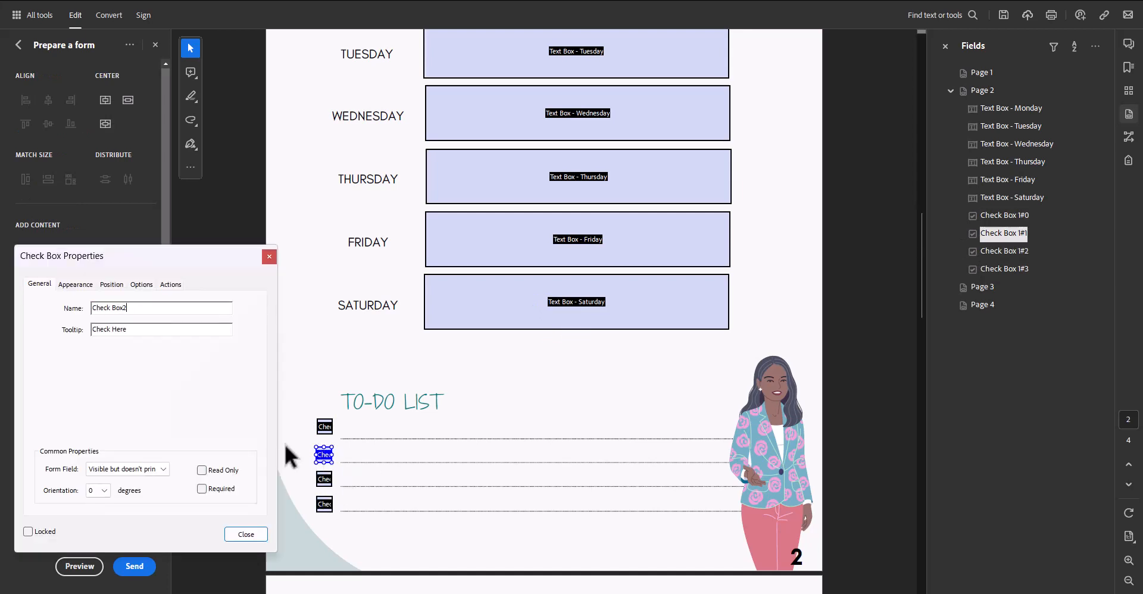
left_click(324, 479)
left_click(324, 504)
left_click(245, 534)
- Copy the Saturday text field, resize the duplicate to a To-Do List line, and place one on each of the four lines
left_click(498, 295)
key("ctrl+v")
left_click_drag(646, 470, 734, 433)
key("ctrl+v")
left_click_drag(440, 300, 437, 475)
key("ctrl+v")
key("ctrl+v")
left_click_drag(476, 324, 439, 498)
- Rename the first three To-Do List text fields "To do list 1", "To do list 2" and "To do list 3"
double_click(439, 426)
type("To do list 1")
key("Tab")
type("To do list 2")
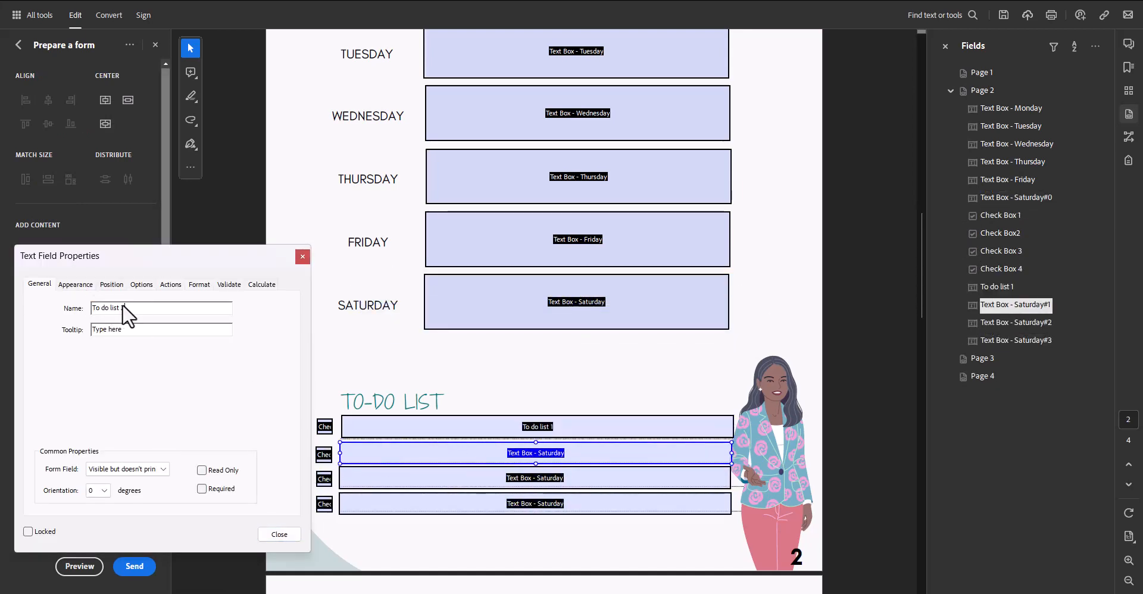
key("Tab")
type("To do list 3")
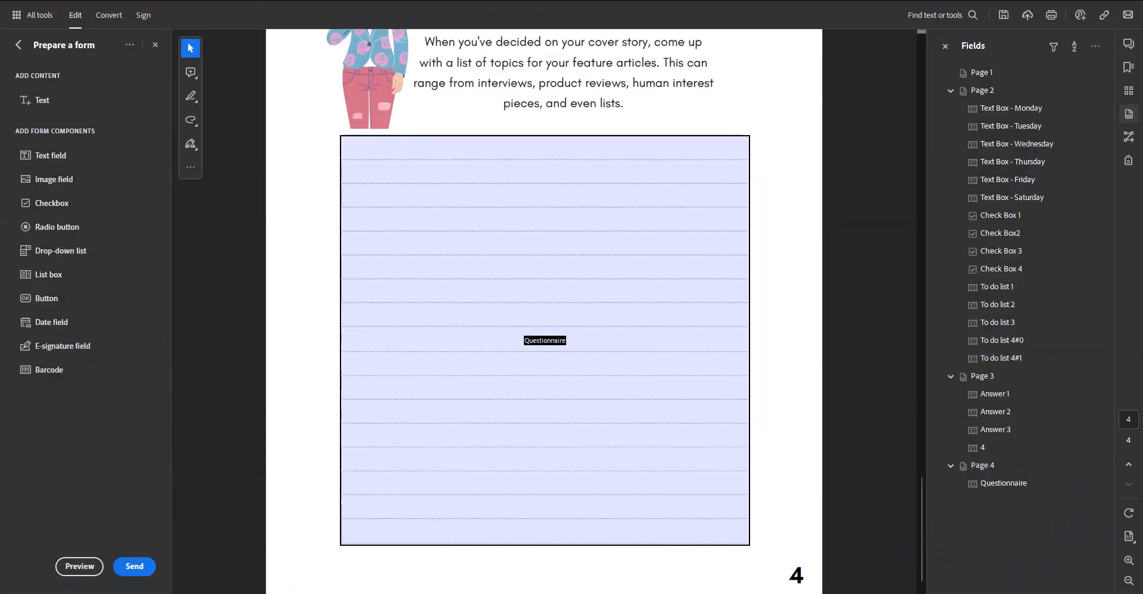
- Rename the last answer field on the Mindset Quiz page "Answer 4"
scroll(408, 401, "up", 10)
scroll(405, 388, "up", 3)
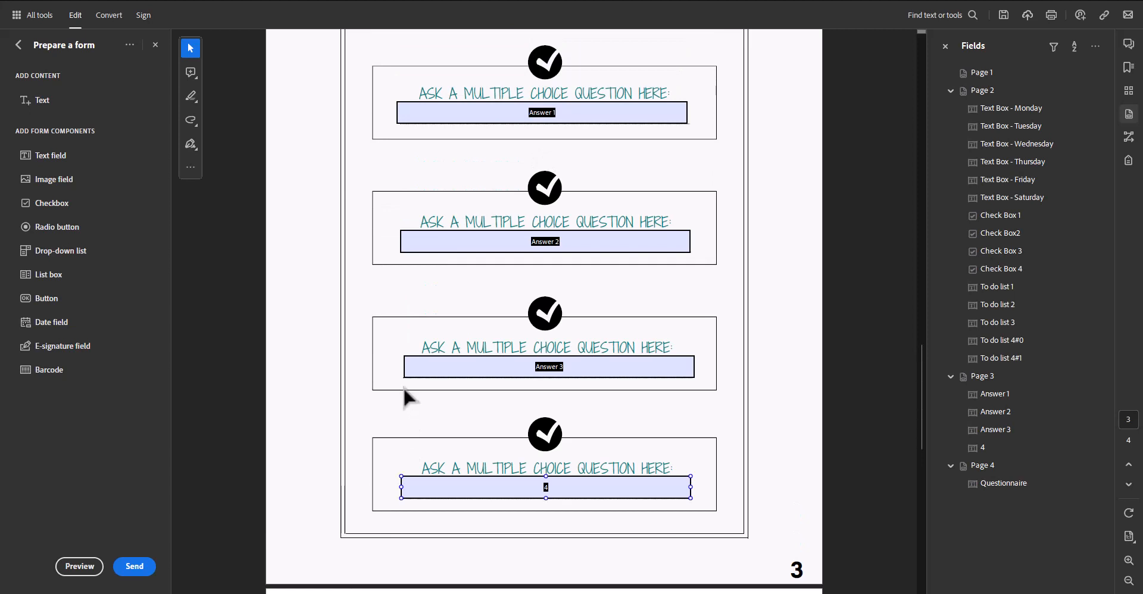
left_click(525, 484)
double_click(525, 485)
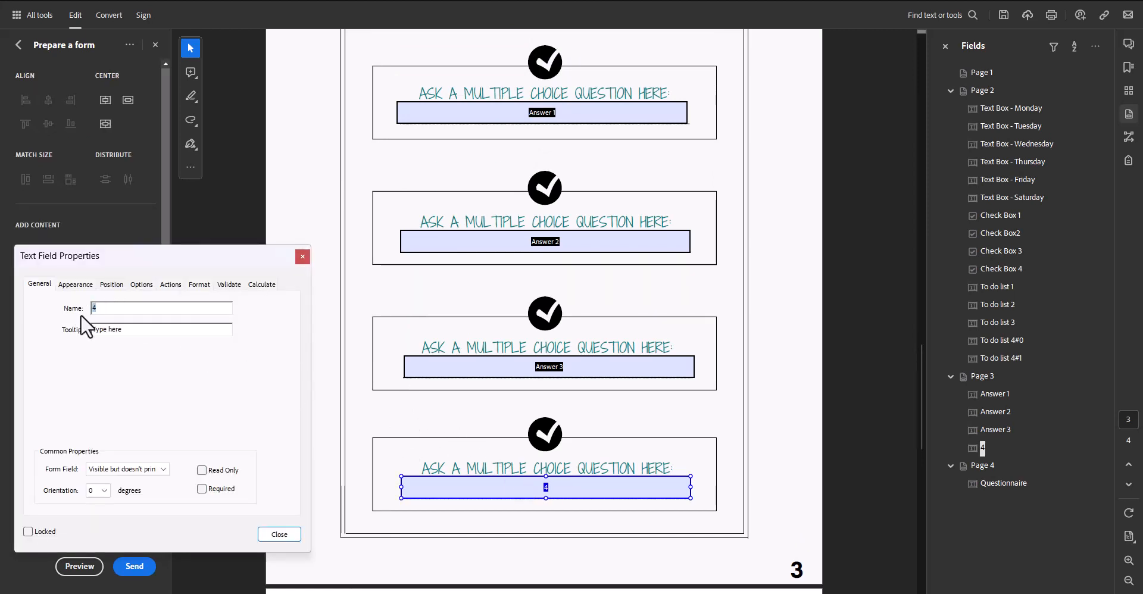
type("Answe")
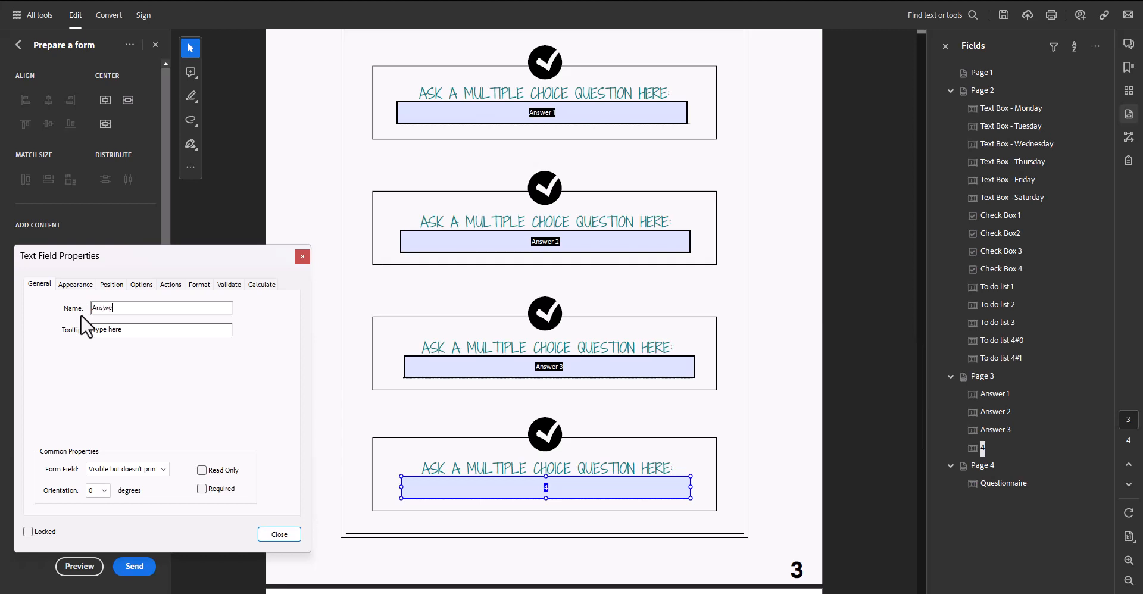
type("r 4")
left_click(279, 534)
scroll(490, 388, "up", 5)
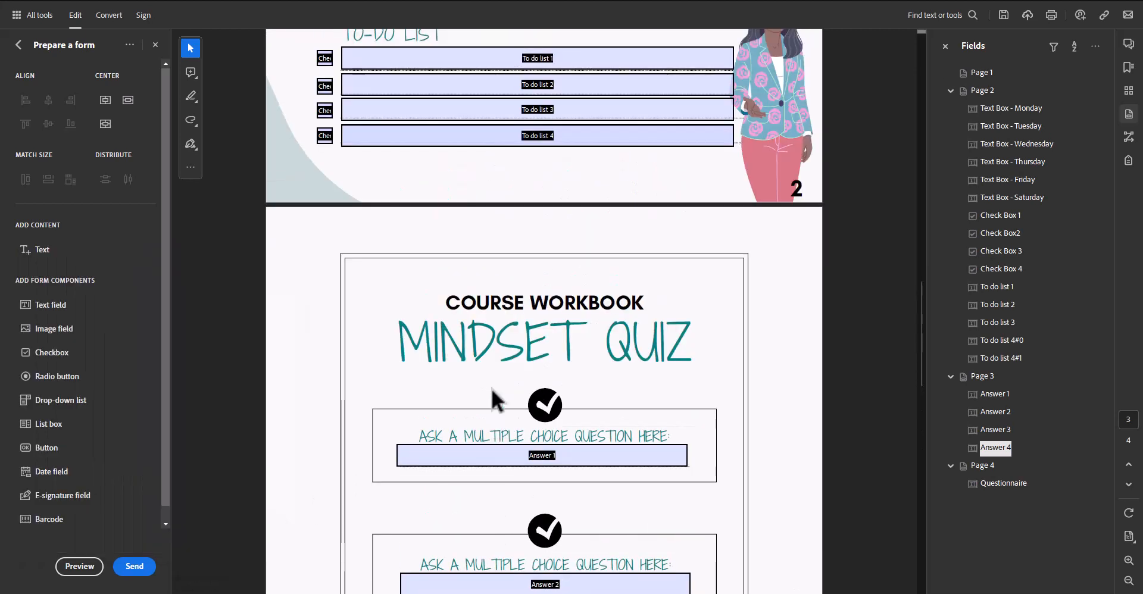
scroll(492, 392, "up", 4)
scroll(541, 373, "up", 3)
left_click(552, 360)
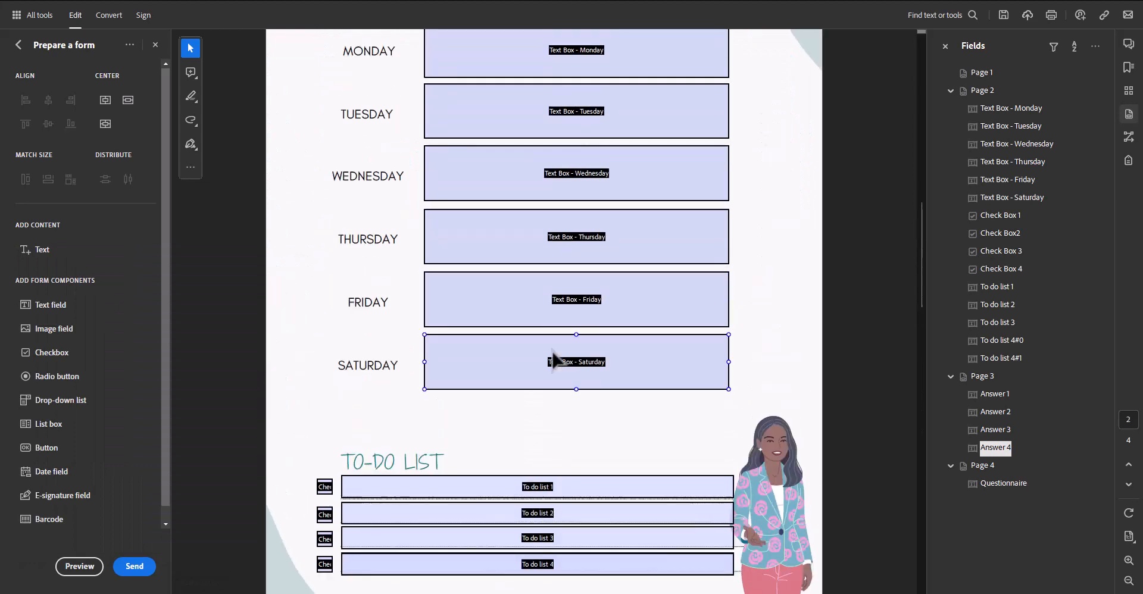
- Align all four answer fields on the Mindset Quiz page to their vertical center
scroll(552, 360, "down", 2)
scroll(405, 398, "down", 9)
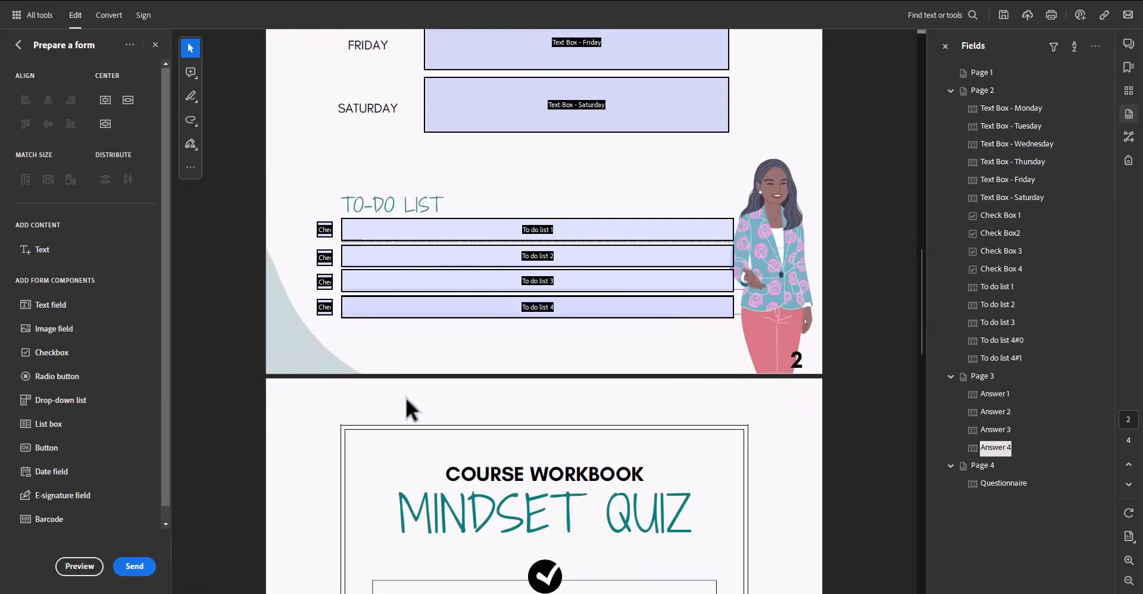
scroll(405, 397, "down", 1)
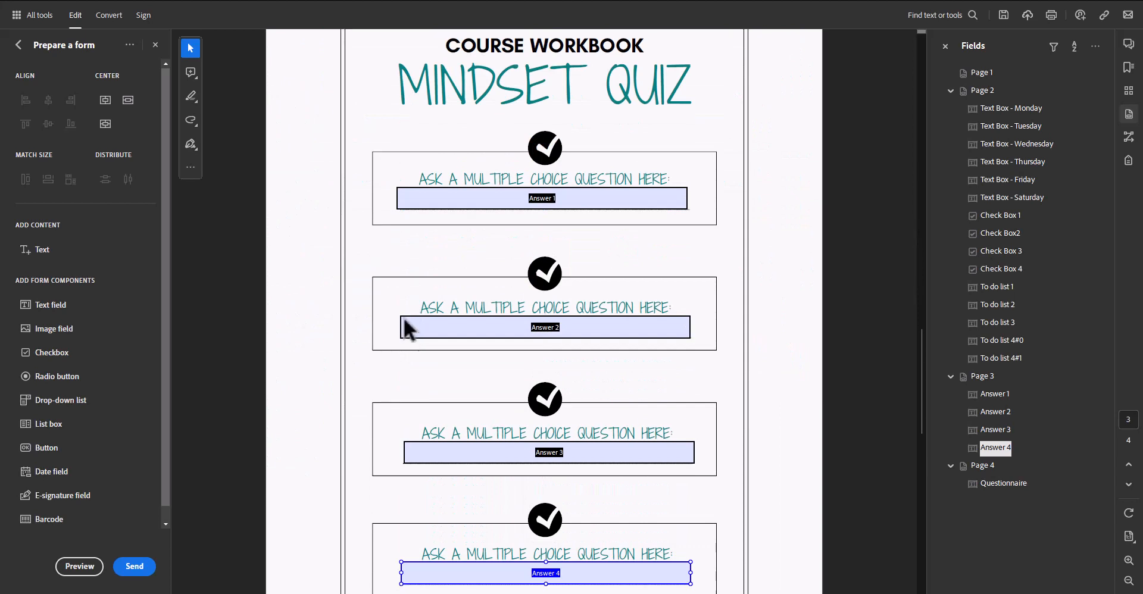
left_click_drag(379, 176, 561, 593)
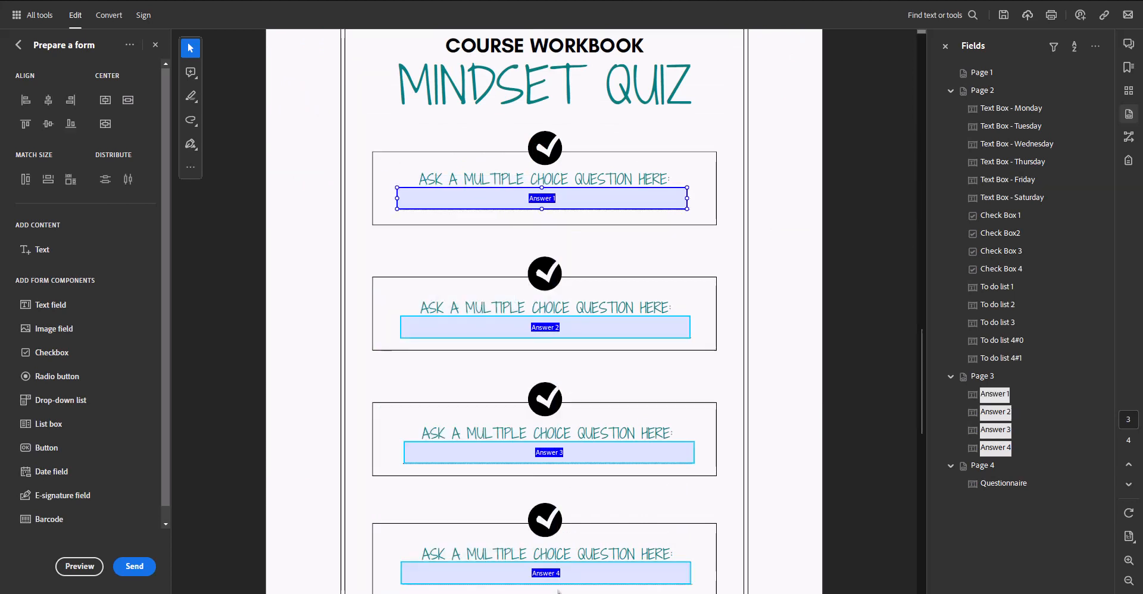
left_click(46, 101)
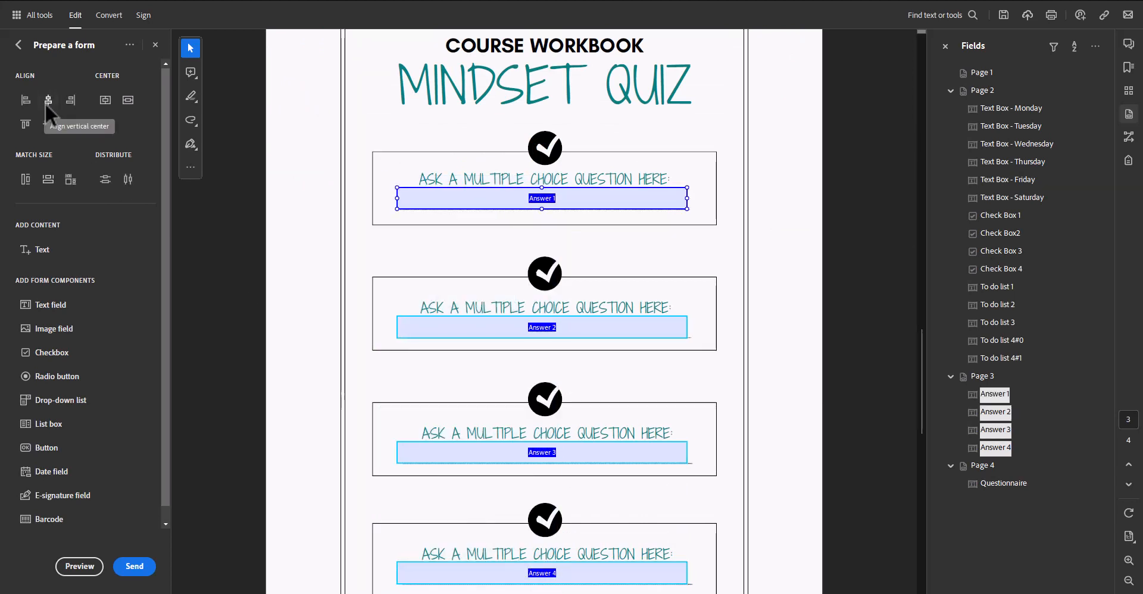
left_click(409, 262)
- Leave form preparation and autotag the document with the Prepare for accessibility tools, agreeing to re-tag it
scroll(398, 299, "up", 12)
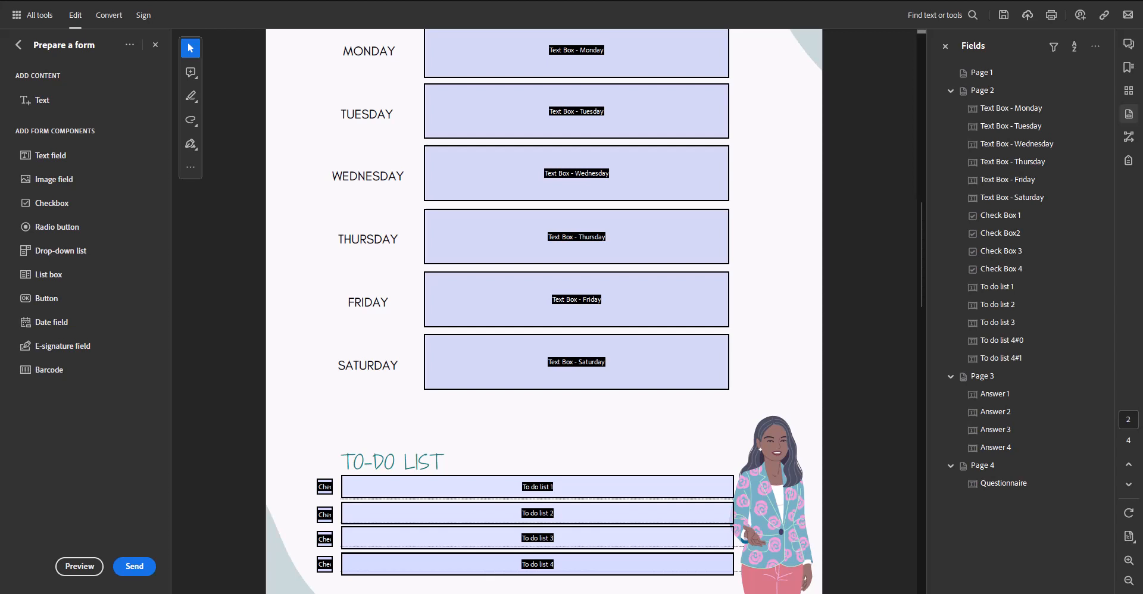
left_click(154, 44)
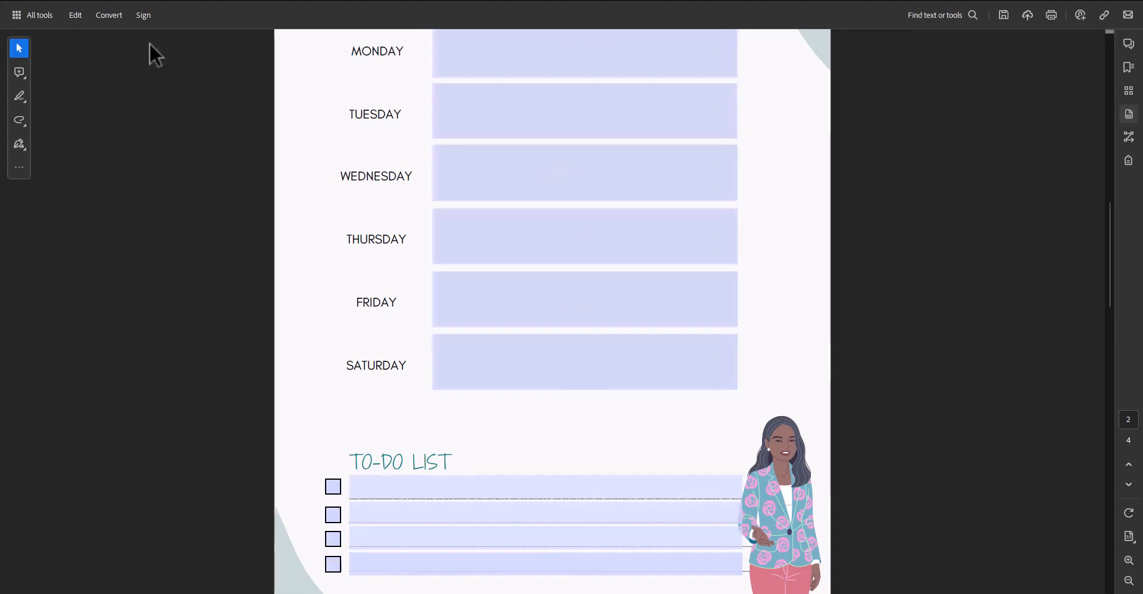
left_click(17, 16)
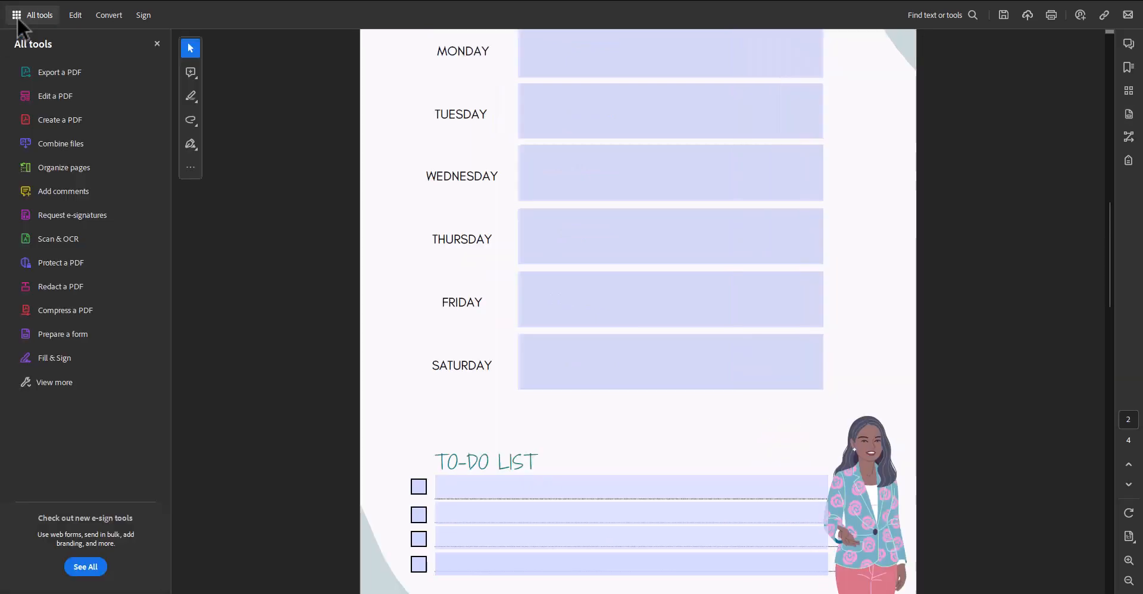
left_click(53, 378)
scroll(52, 377, "down", 4)
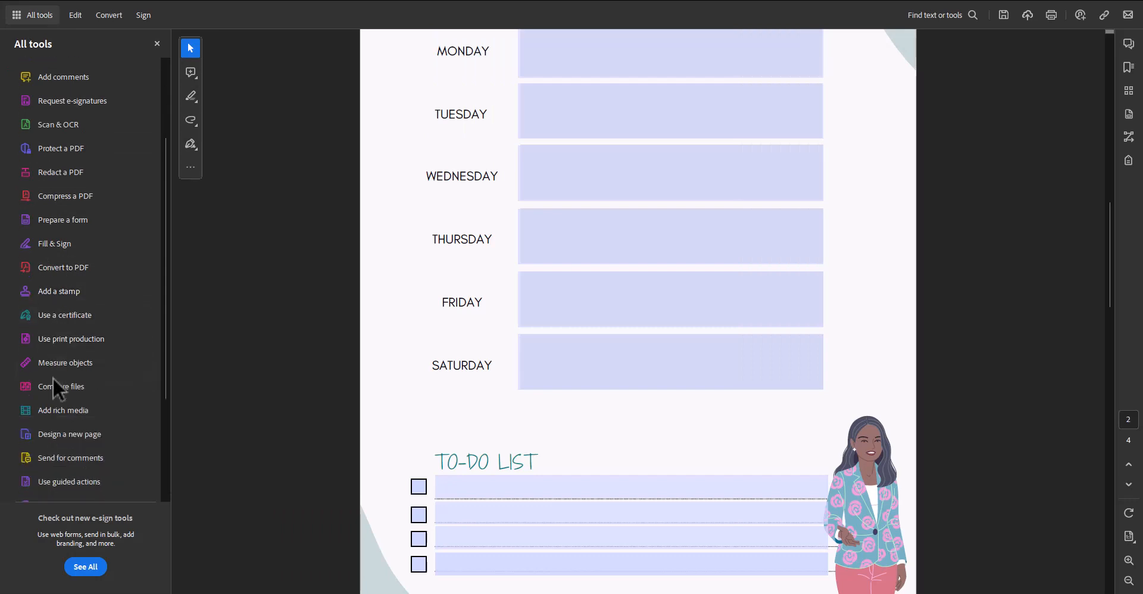
scroll(53, 377, "down", 5)
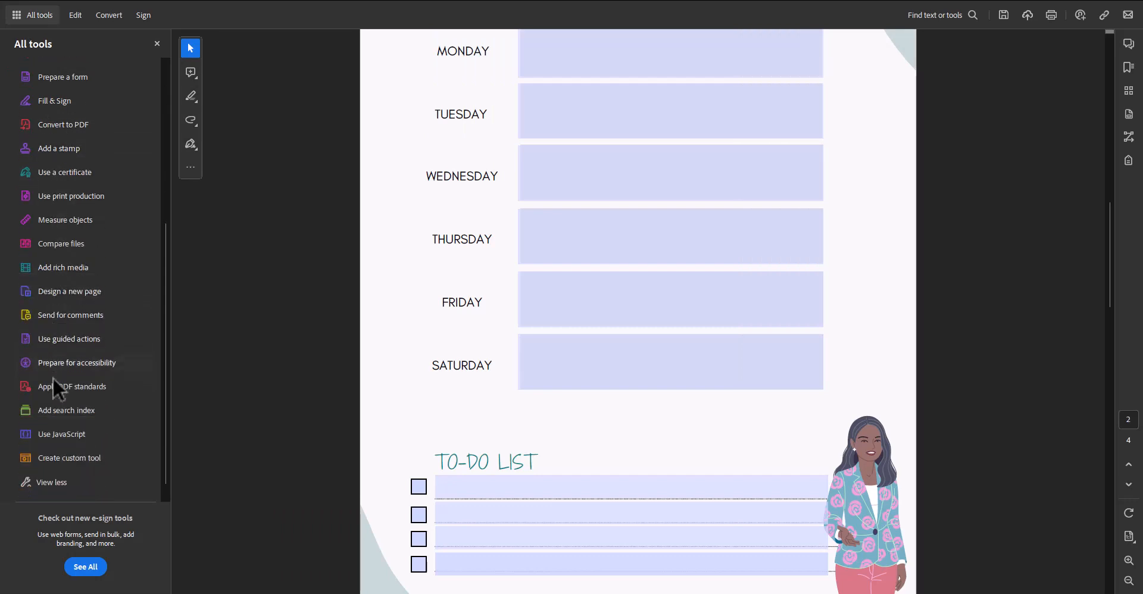
left_click(65, 361)
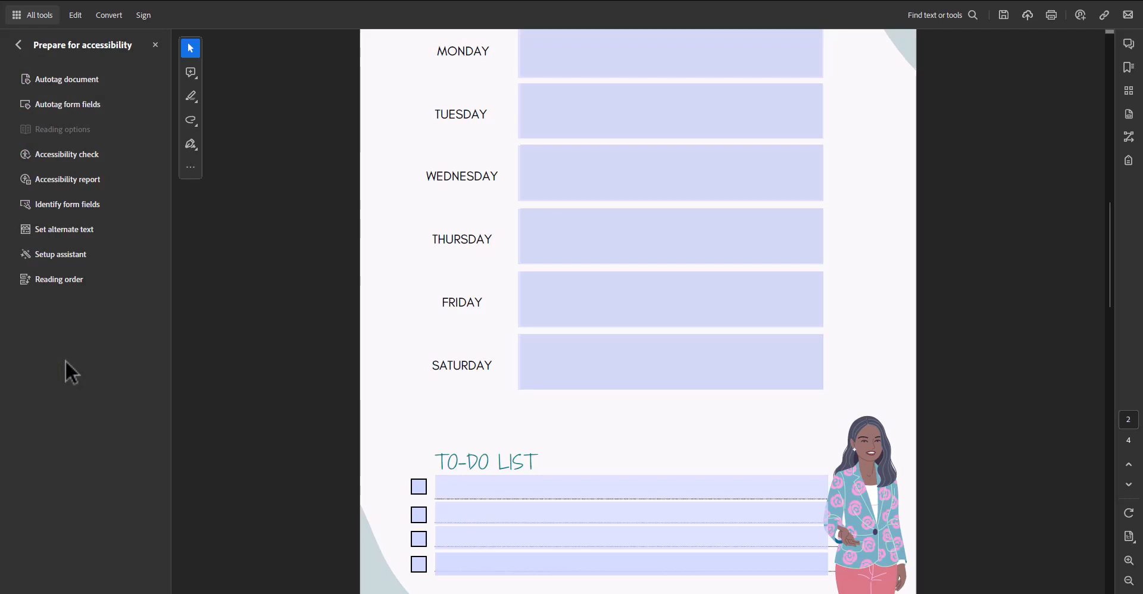
left_click(80, 82)
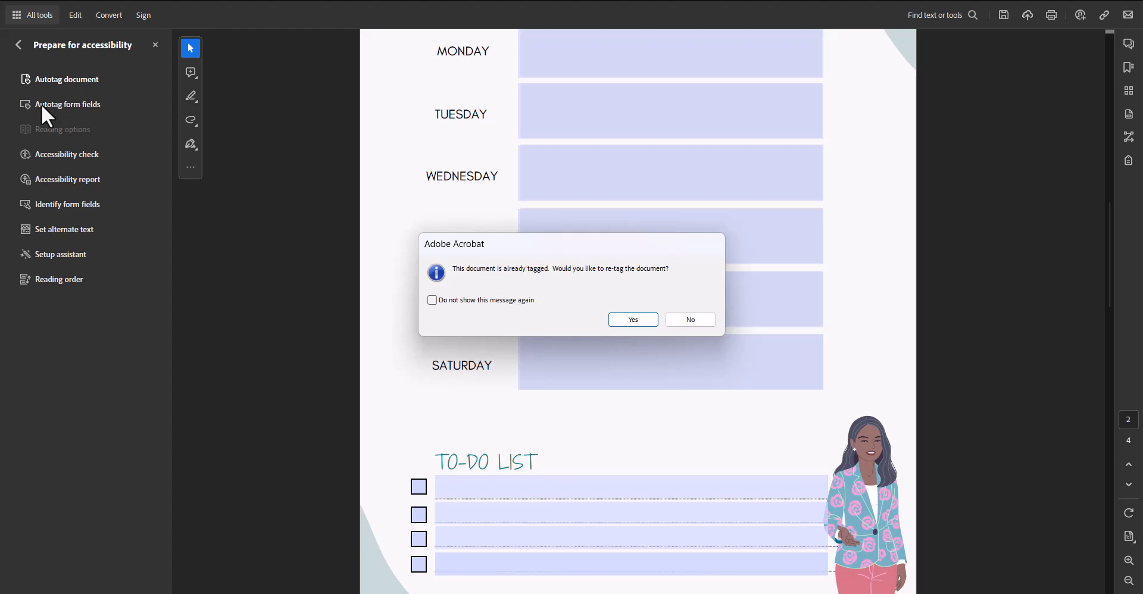
left_click(637, 325)
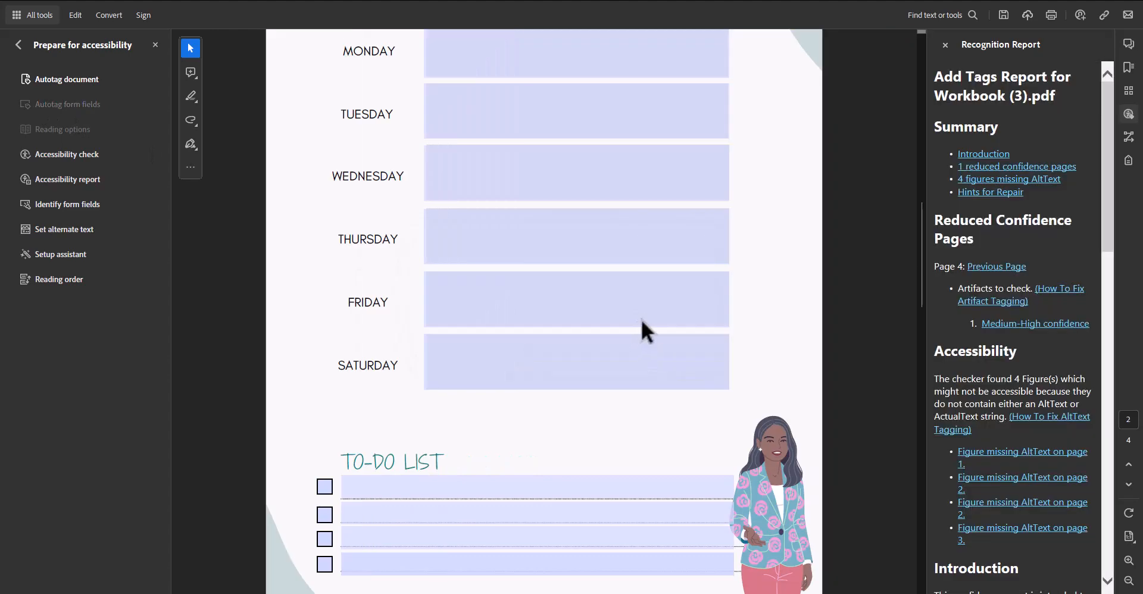
- Examine the accessibility tags by expanding the heading, figure and weekday paragraph tags through Thursday, and compare them with the Week at a Glance page
left_click(1128, 162)
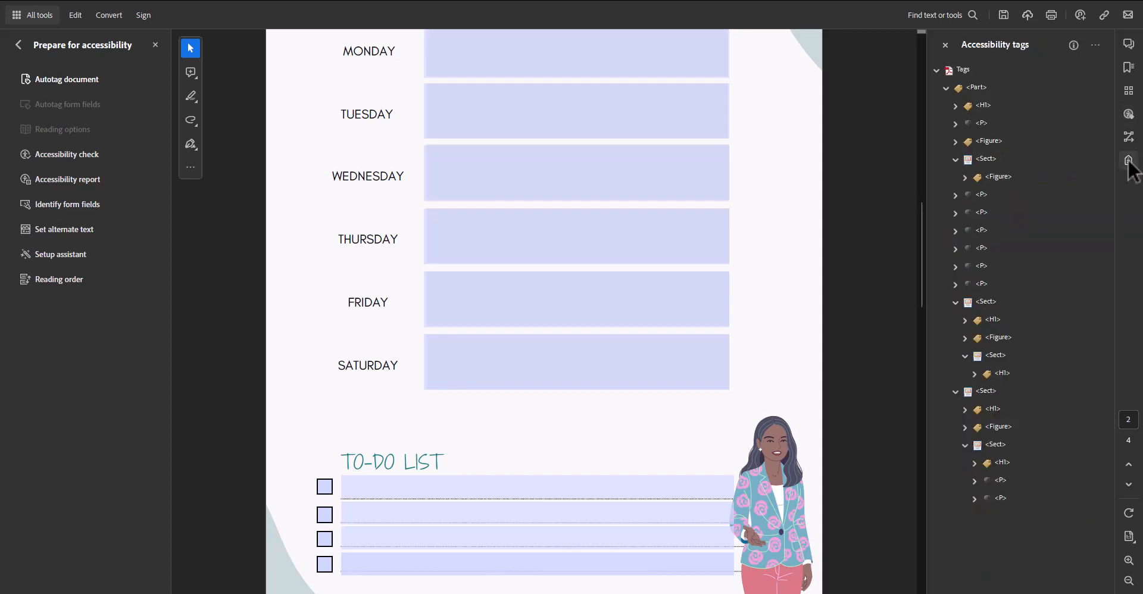
left_click(953, 105)
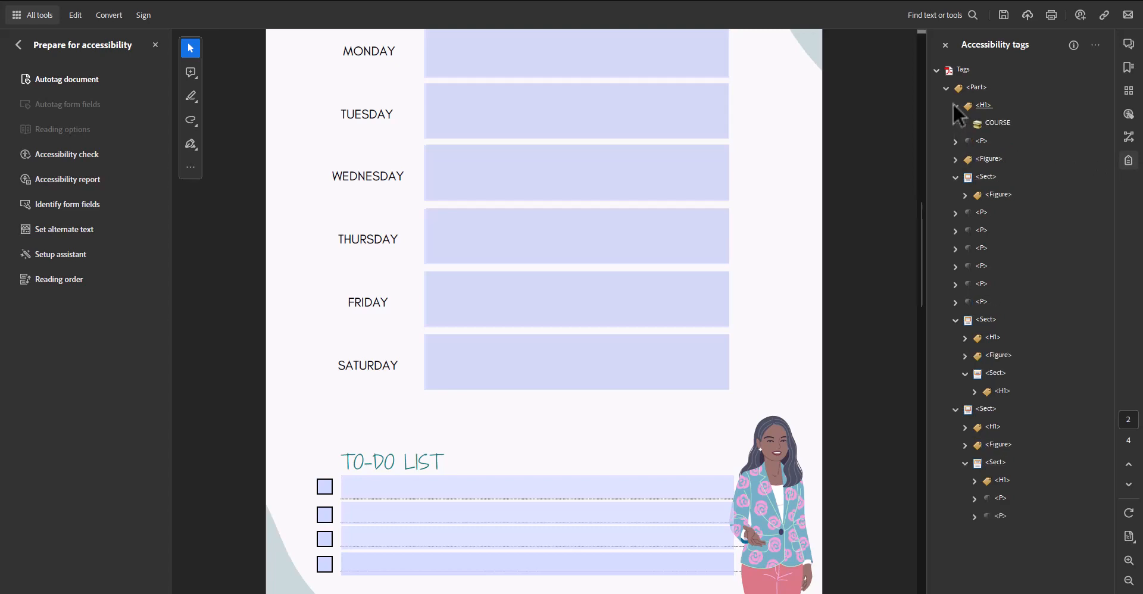
left_click(954, 142)
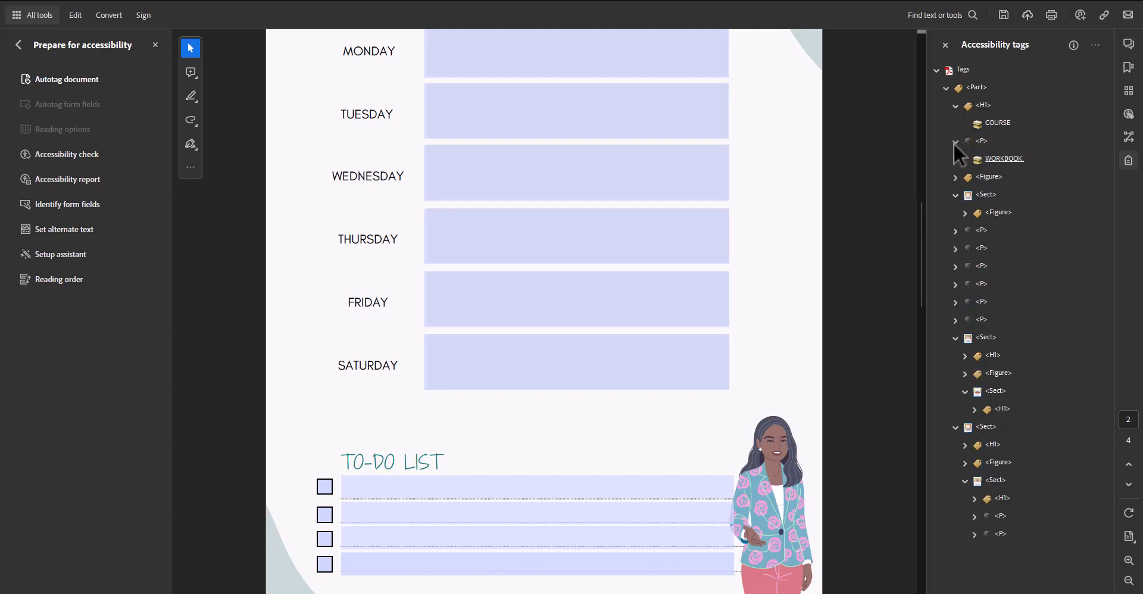
left_click(955, 177)
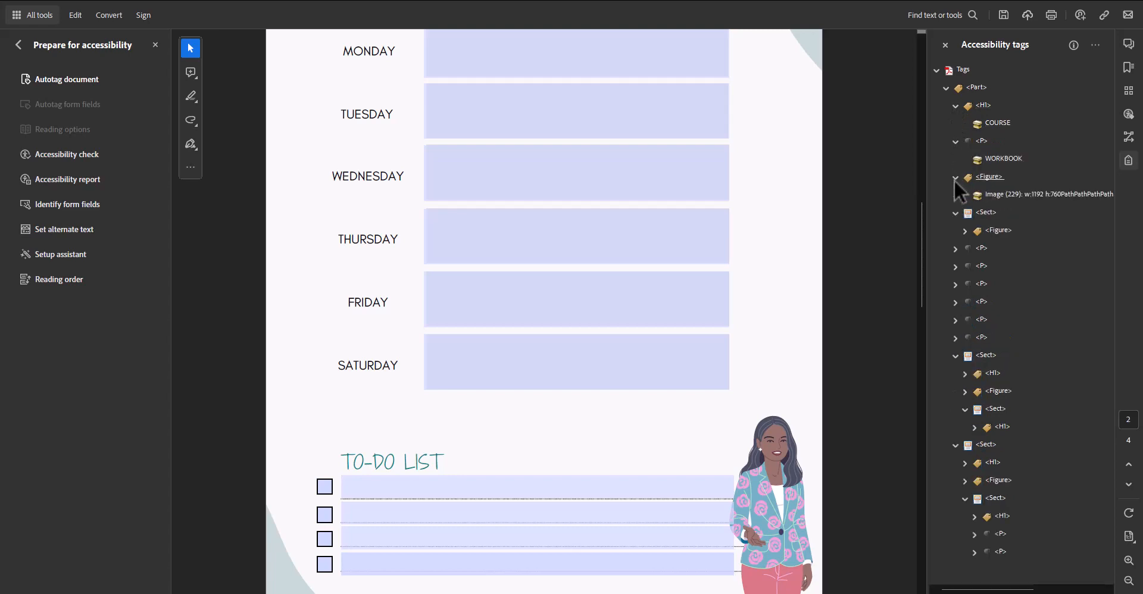
left_click(954, 212)
left_click(955, 230)
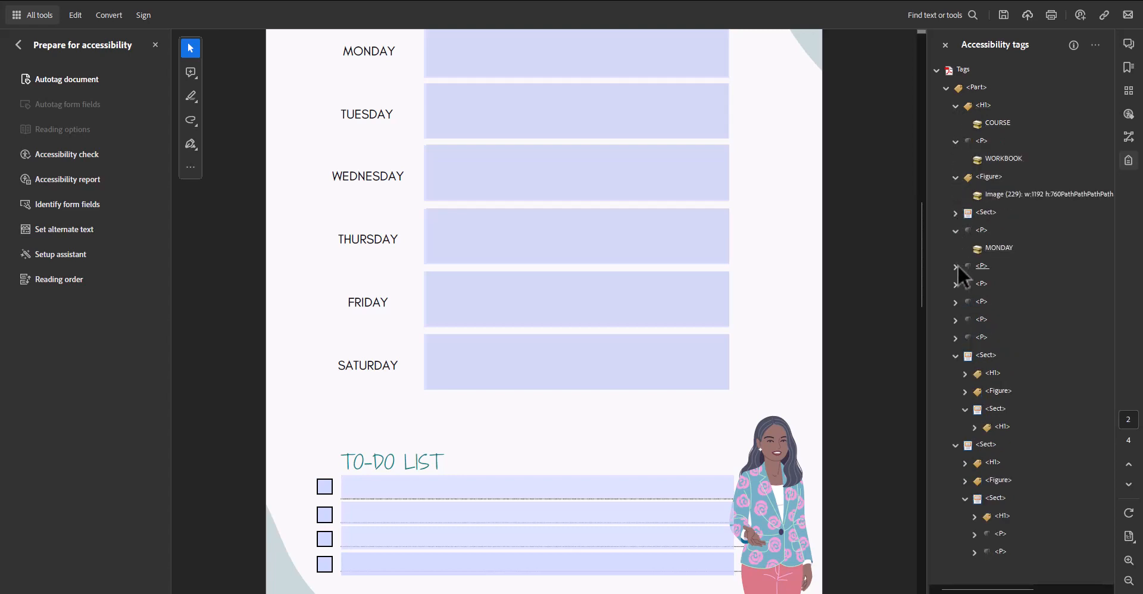
left_click(955, 266)
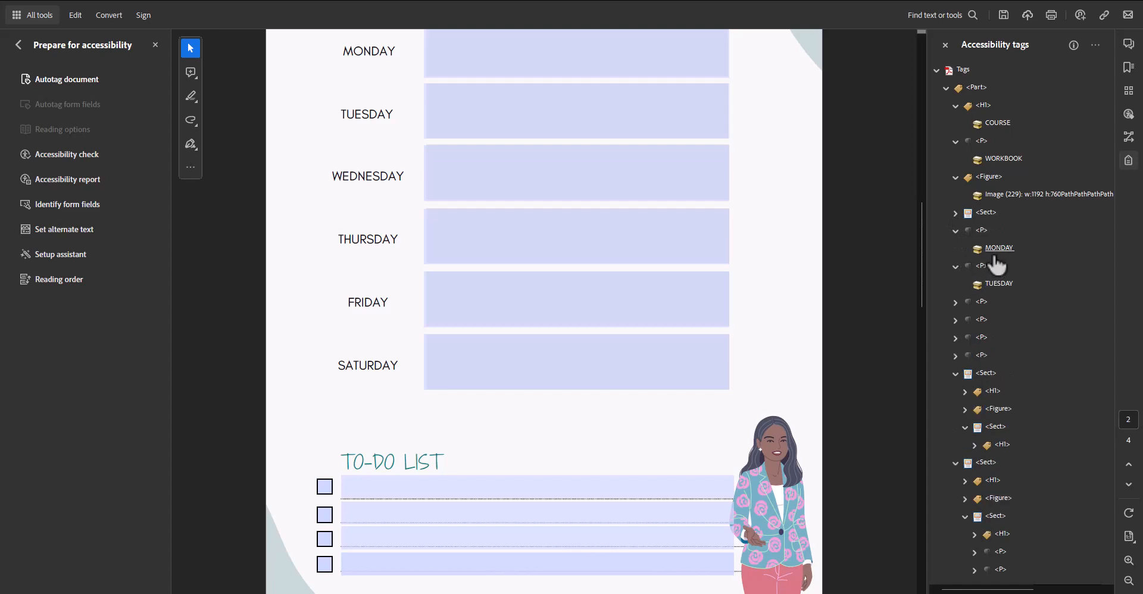
left_click(955, 302)
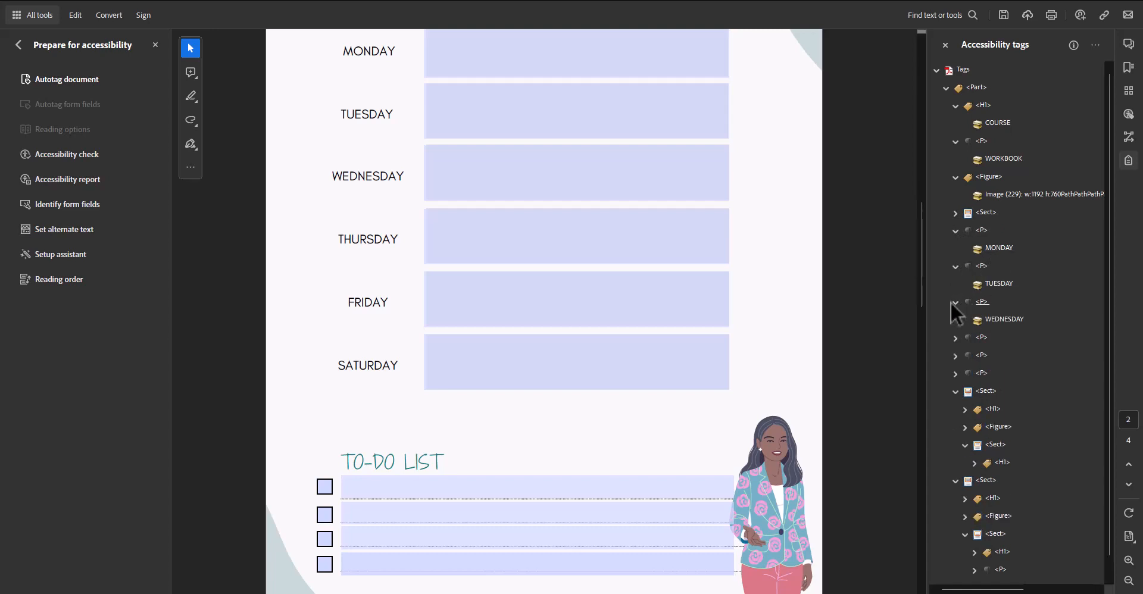
left_click(954, 337)
scroll(696, 262, "up", 3)
scroll(696, 261, "down", 1)
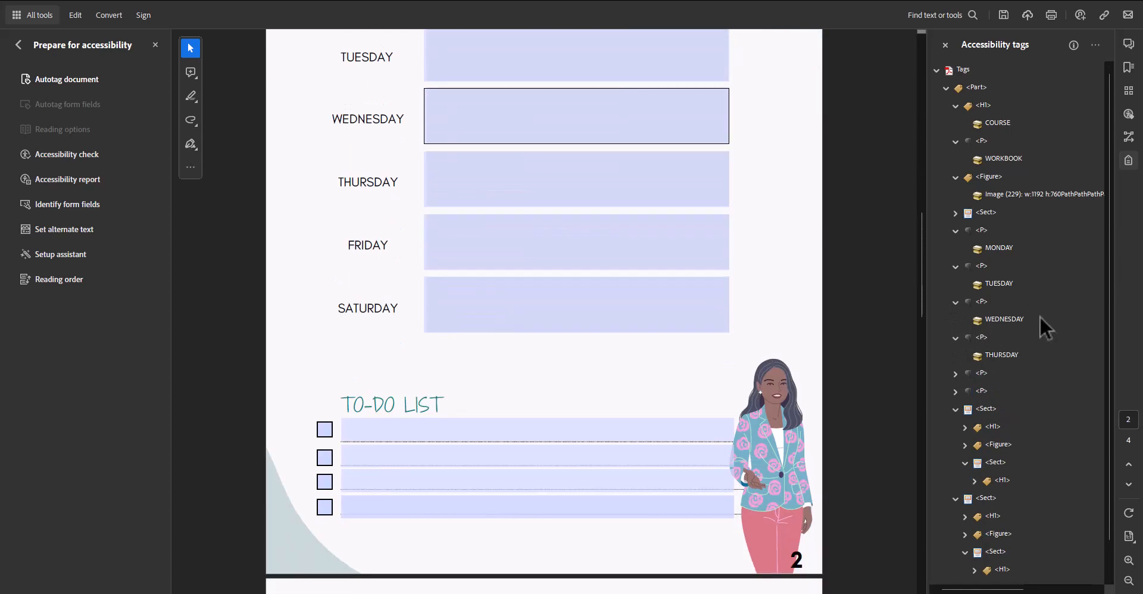